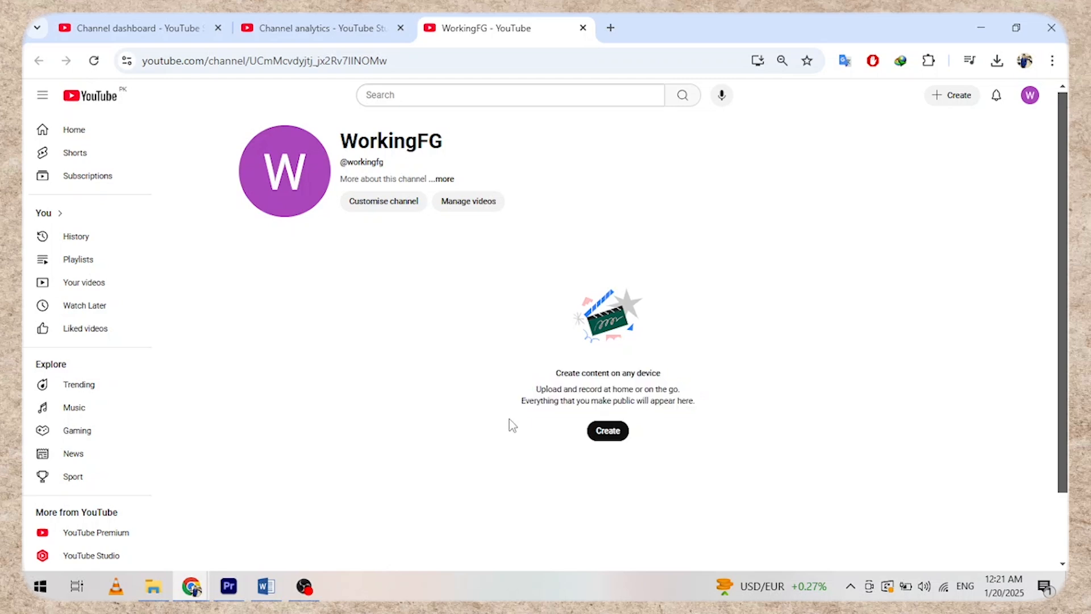
- Switch to the channel dashboard in YouTube Studio
click(156, 27)
scroll(443, 319, up, 1)
scroll(444, 317, down, 1)
scroll(444, 316, up, 1)
scroll(445, 315, down, 1)
scroll(445, 314, up, 1)
- Open Channel analytics and scroll through the last-28-days overview
click(69, 349)
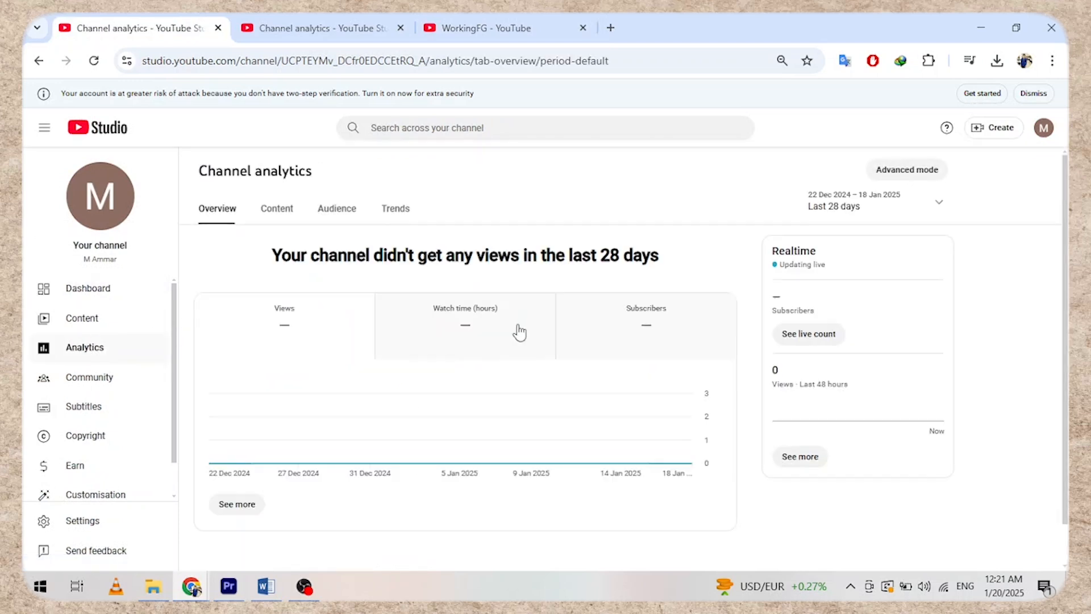
scroll(516, 324, down, 1)
scroll(513, 320, up, 1)
scroll(510, 318, down, 1)
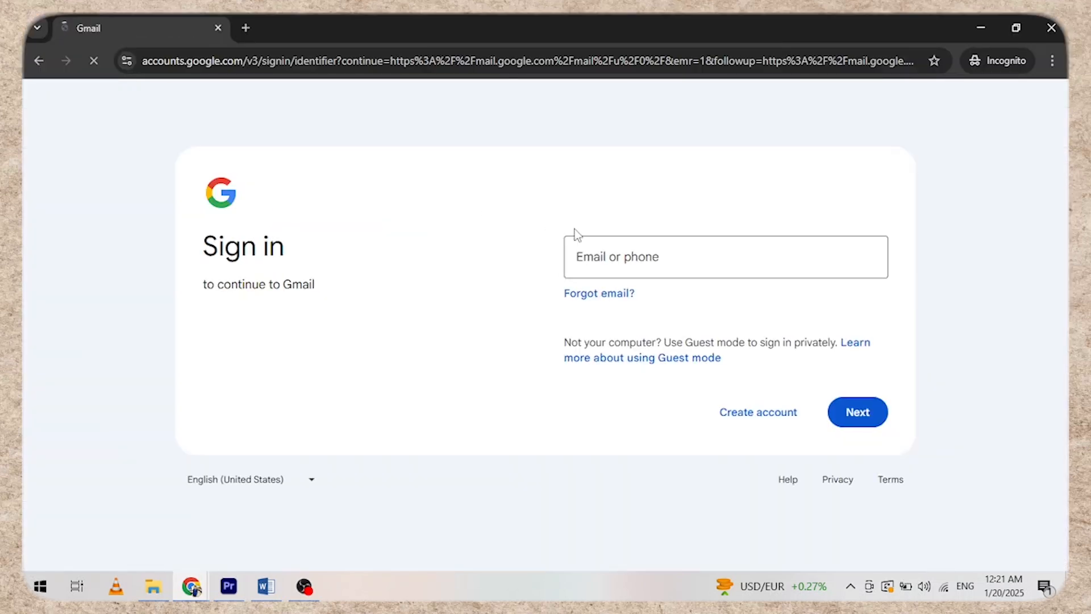
- Start a work/business Google account with a new Gmail address and enter the name Working FG
click(641, 254)
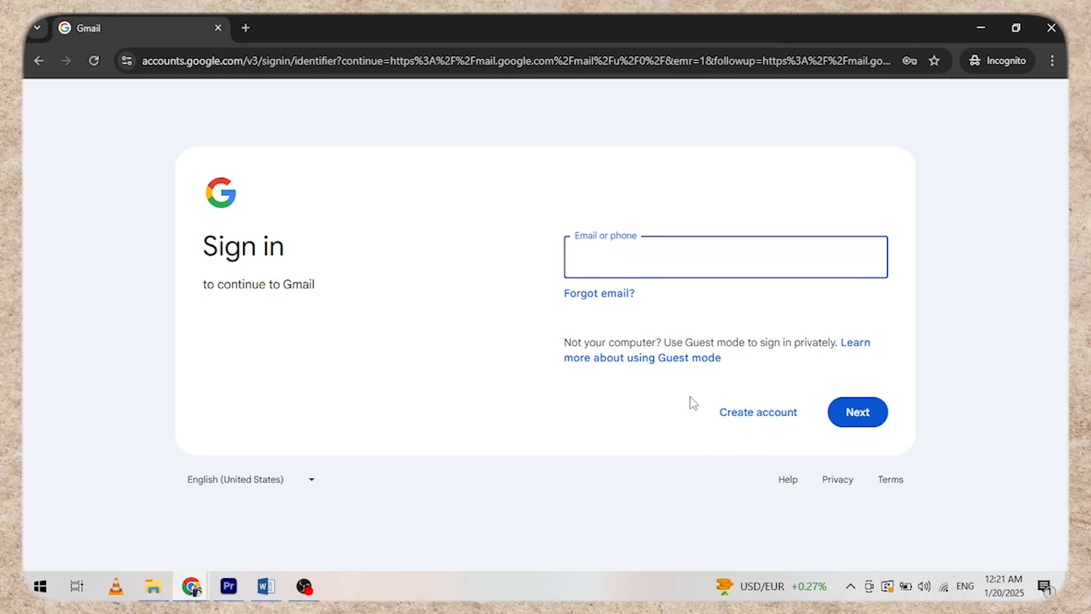
click(702, 407)
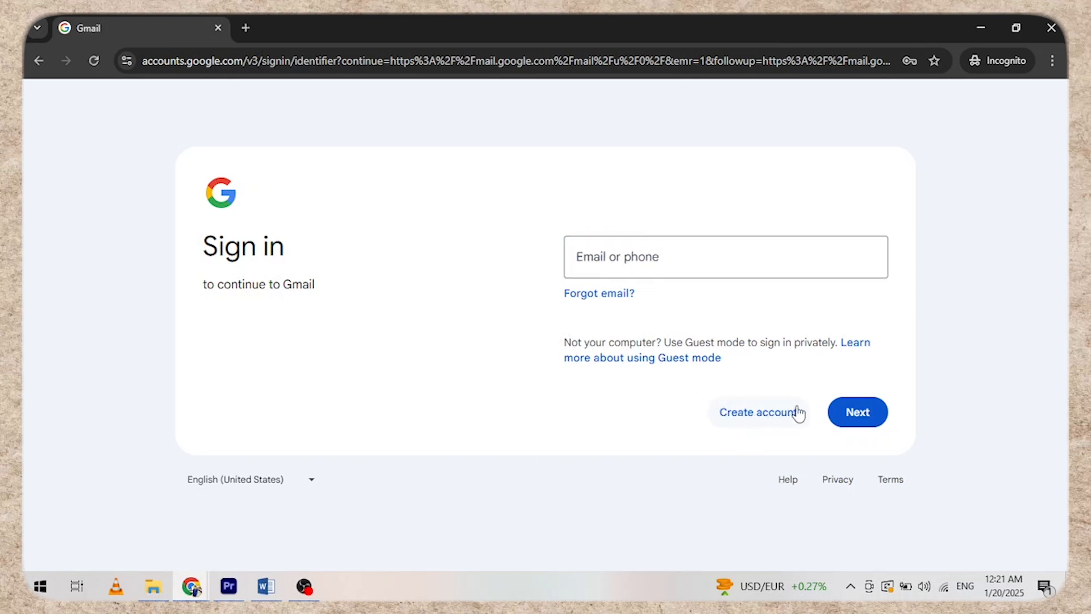
click(768, 420)
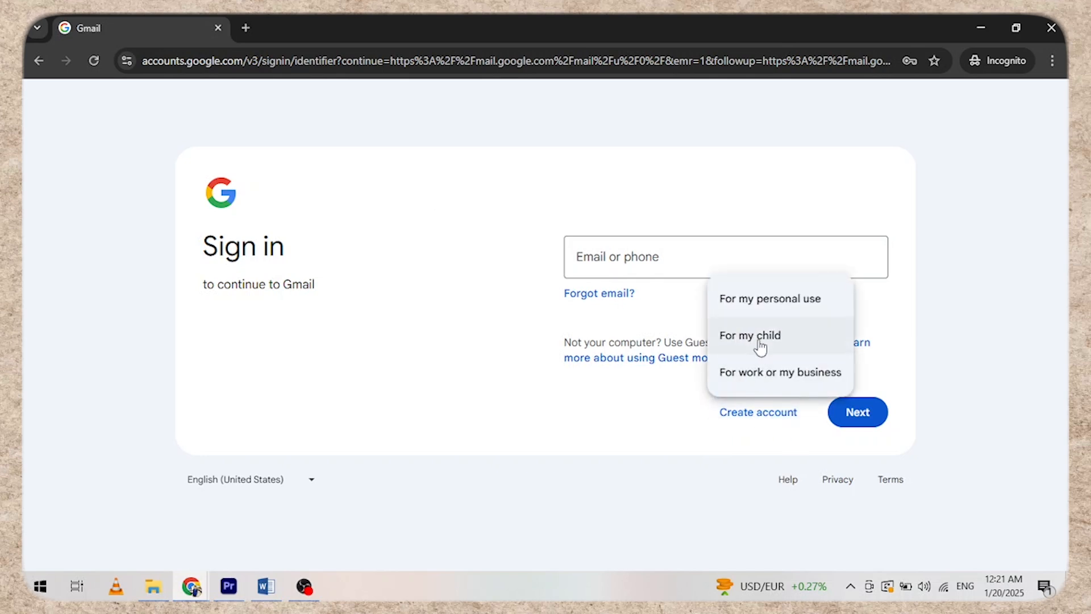
click(773, 371)
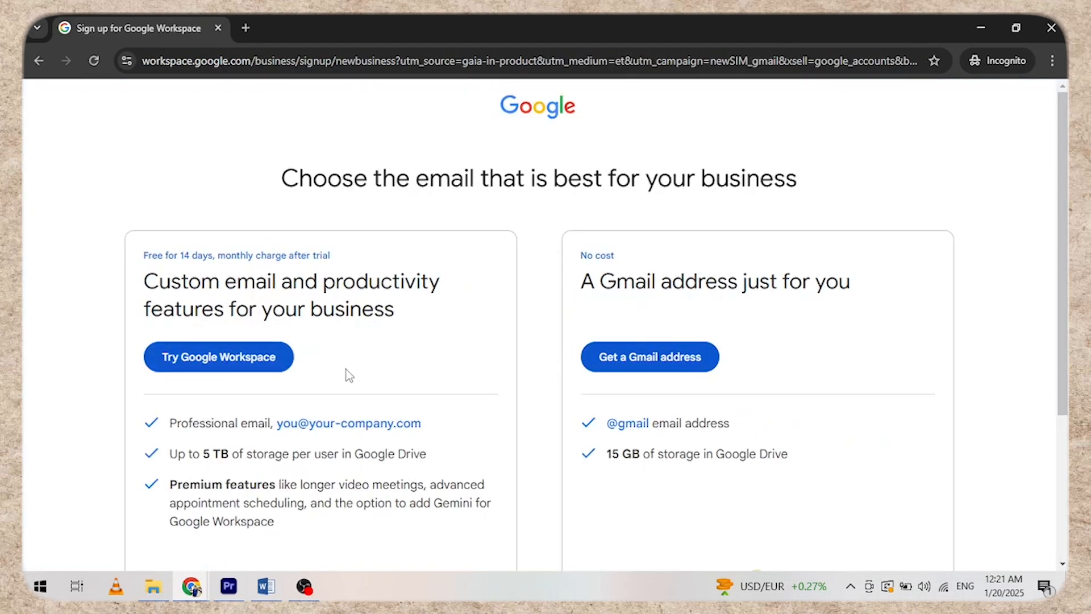
scroll(297, 321, down, 3)
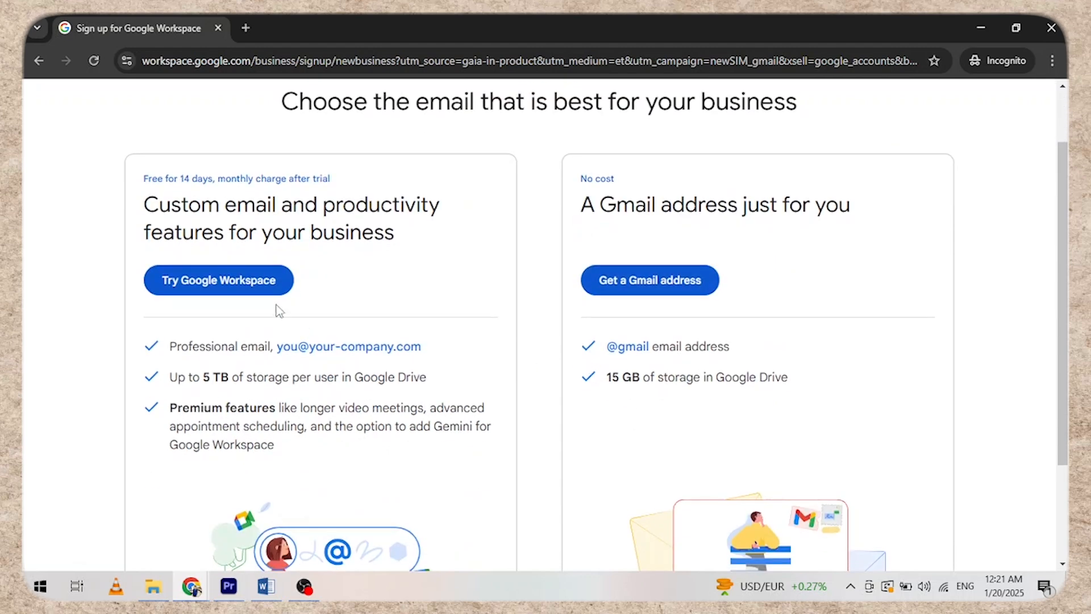
scroll(647, 307, up, 3)
click(669, 355)
click(640, 270)
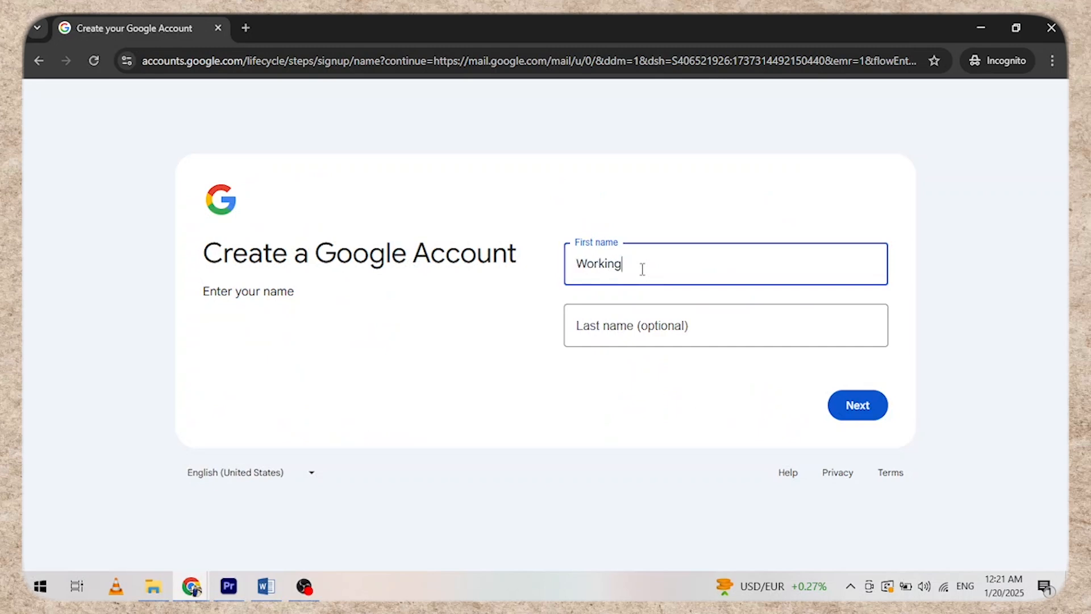
key(Tab)
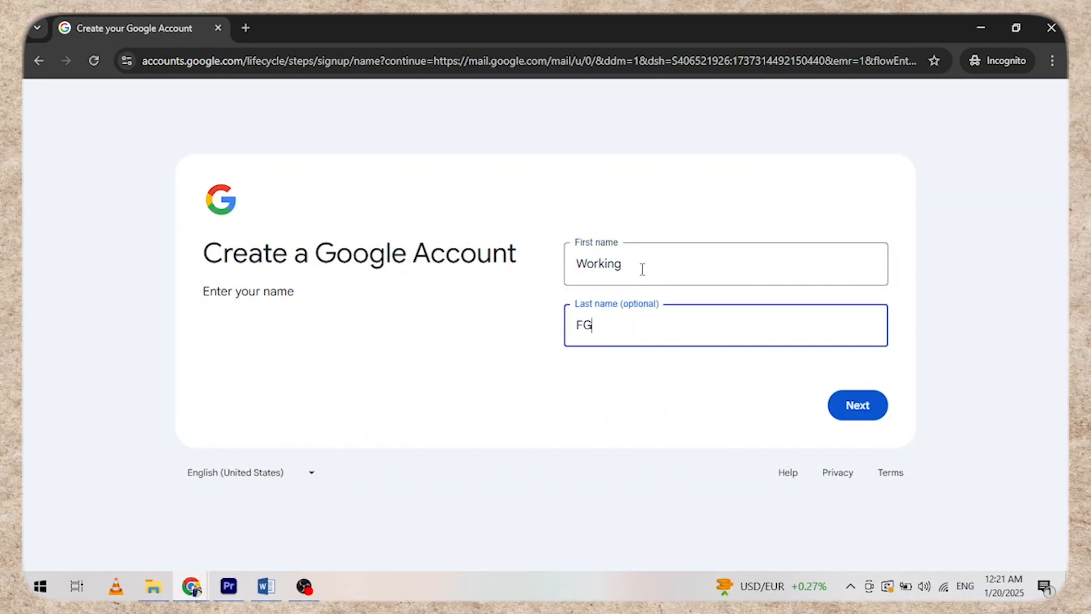
key(Return)
- Enter the birthday 16 January 2000 and gender Male, then continue
click(642, 273)
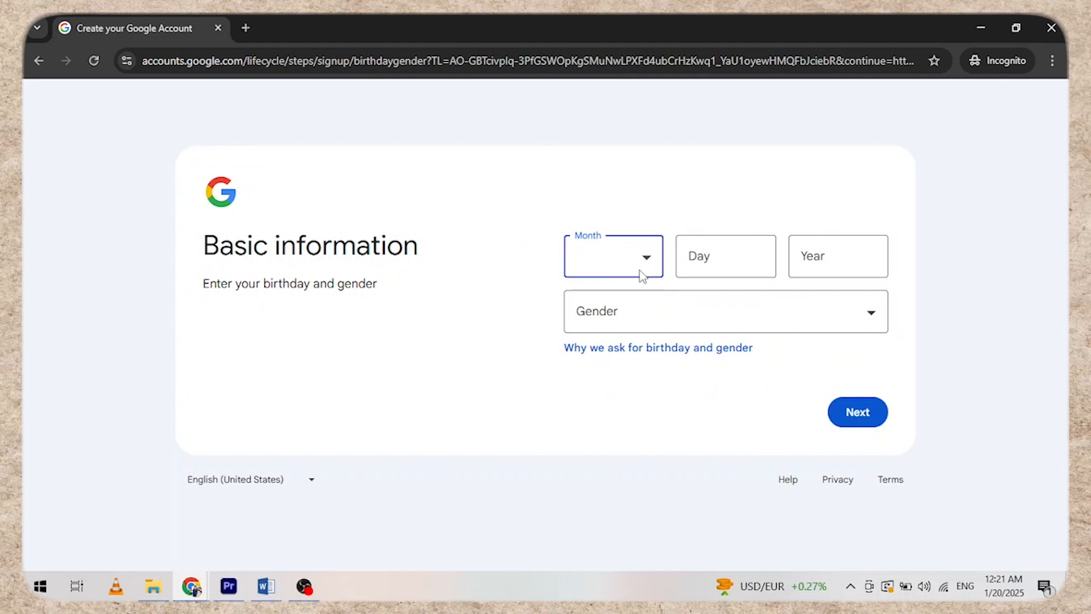
click(642, 275)
click(606, 298)
click(696, 256)
text(16)
key(Tab)
text(2000)
key(Tab)
key(m)
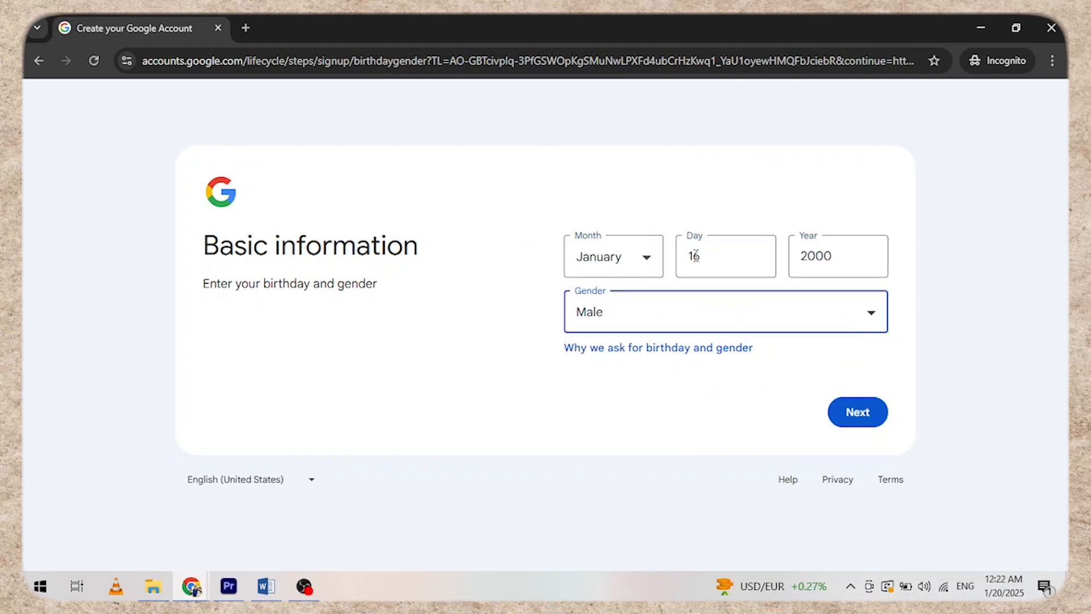
click(840, 414)
- Create a custom Gmail address and continue to the password step
click(576, 335)
key(Return)
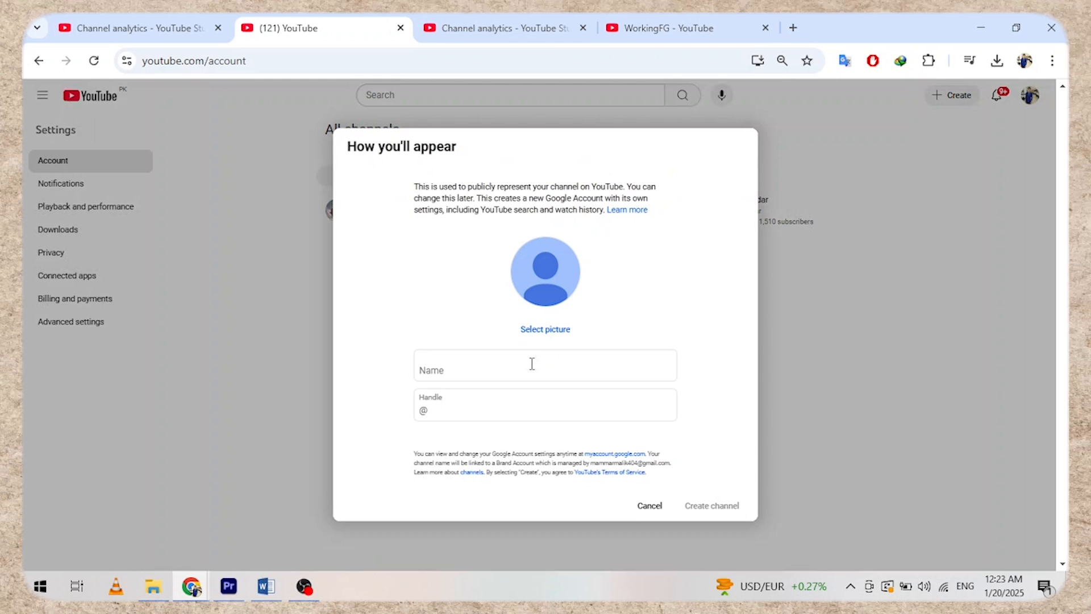
click(532, 364)
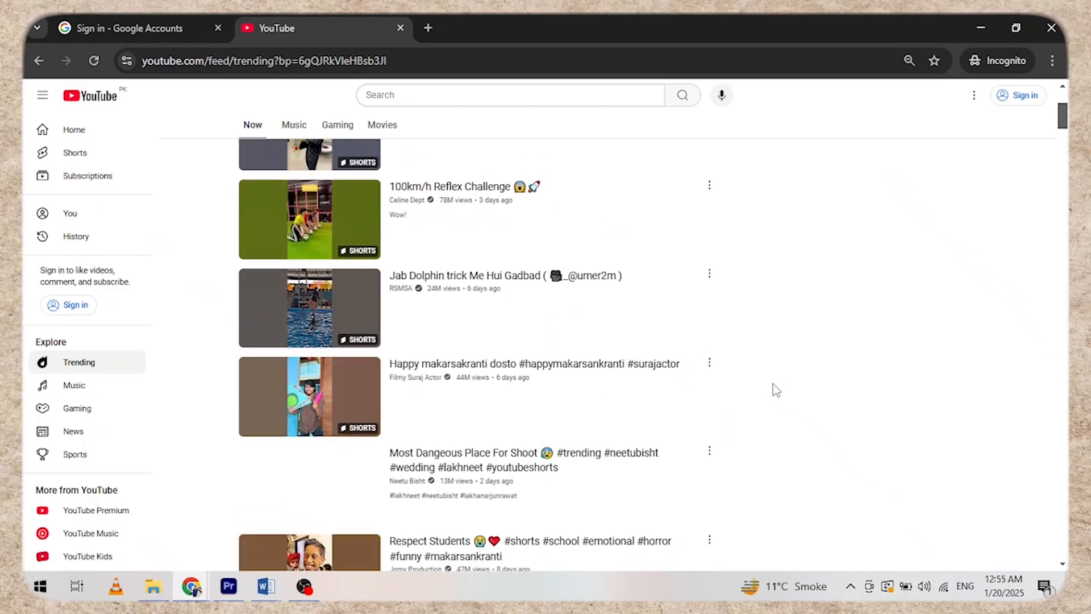
scroll(774, 385, up, 10)
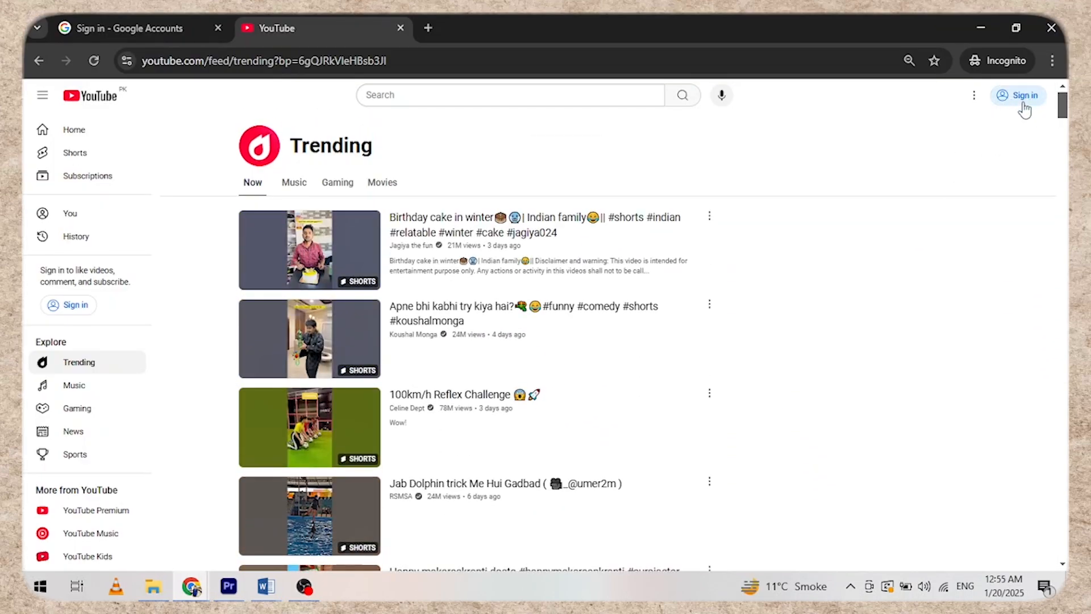
drag(1015, 98, 1046, 97)
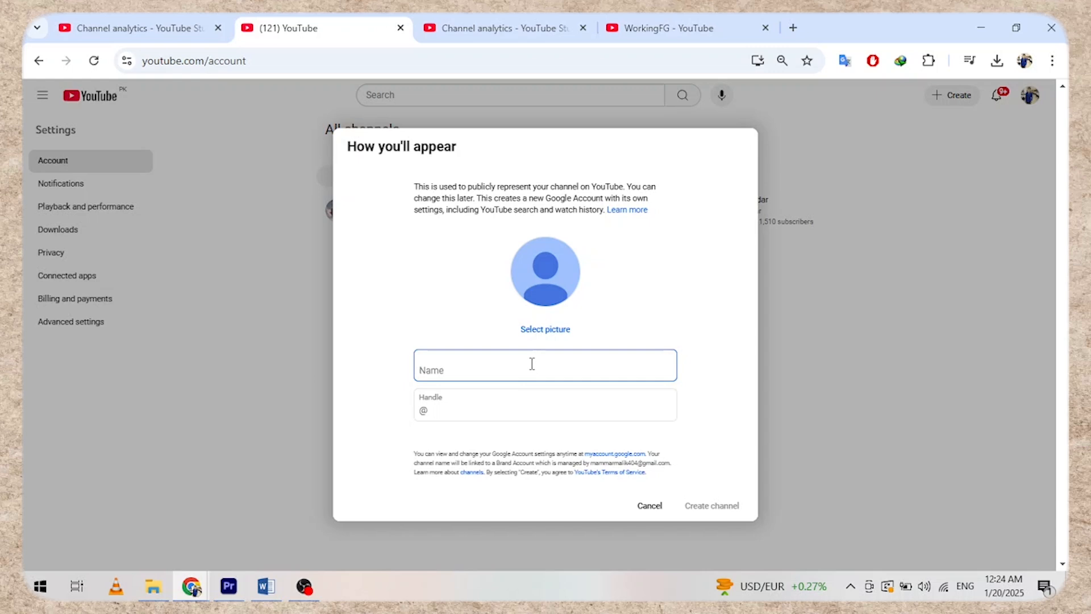
text(Work)
key(Tab)
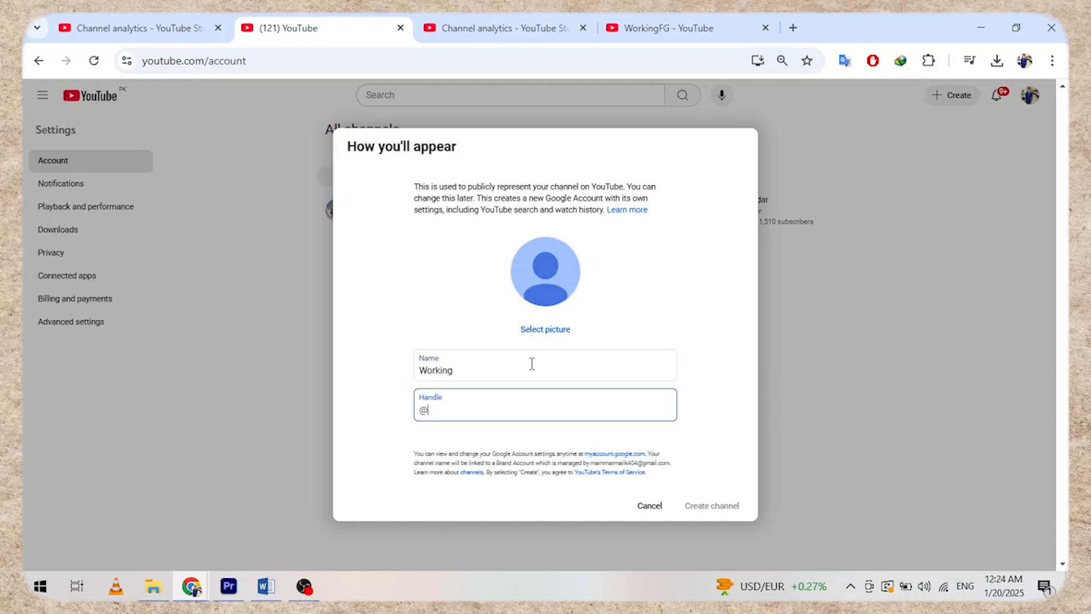
key(shift+Tab)
key(Right)
text(FG)
key(Tab)
text(G)
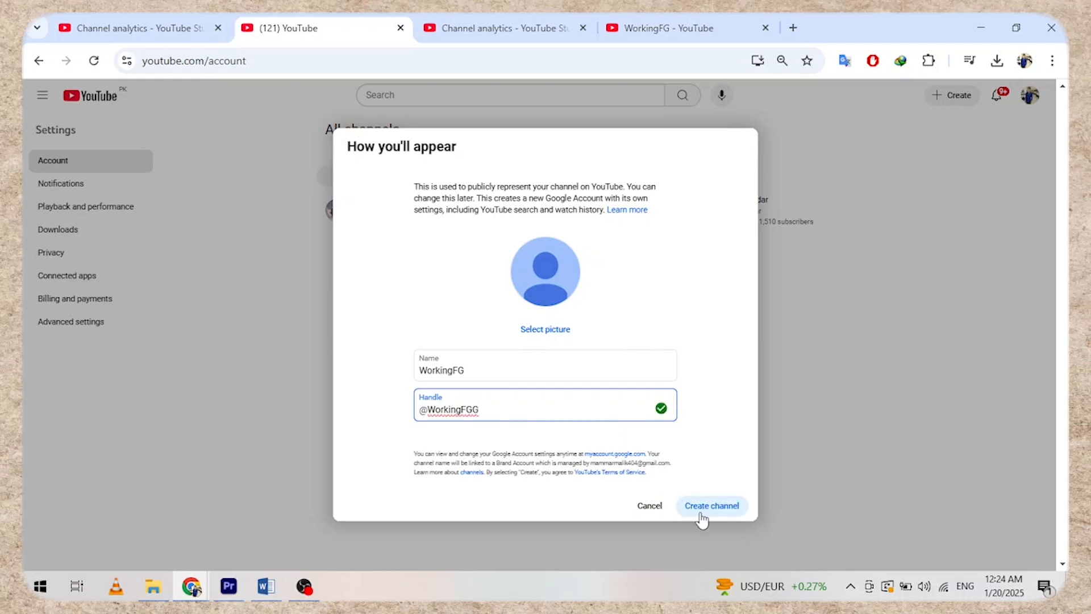
click(702, 518)
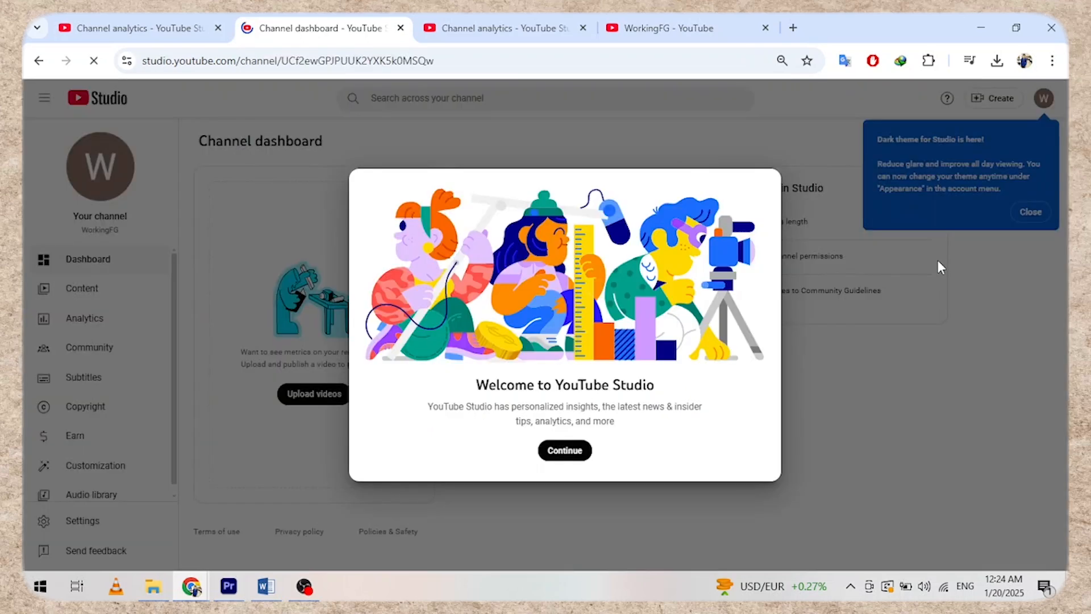
- Dismiss the Studio welcome message and glance at the WorkingFG channel page
click(571, 450)
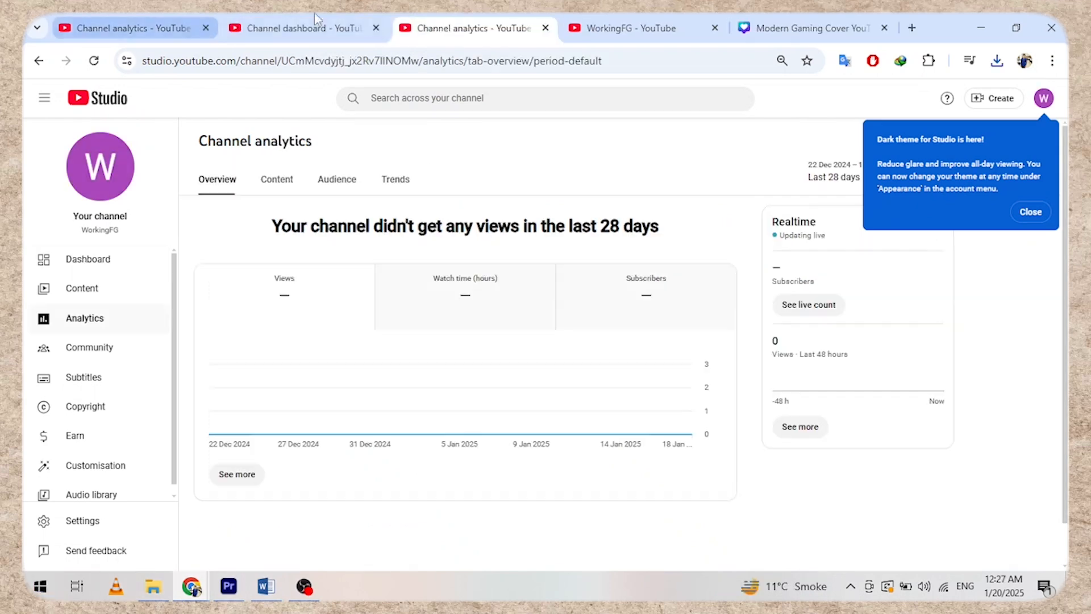
click(617, 25)
click(342, 27)
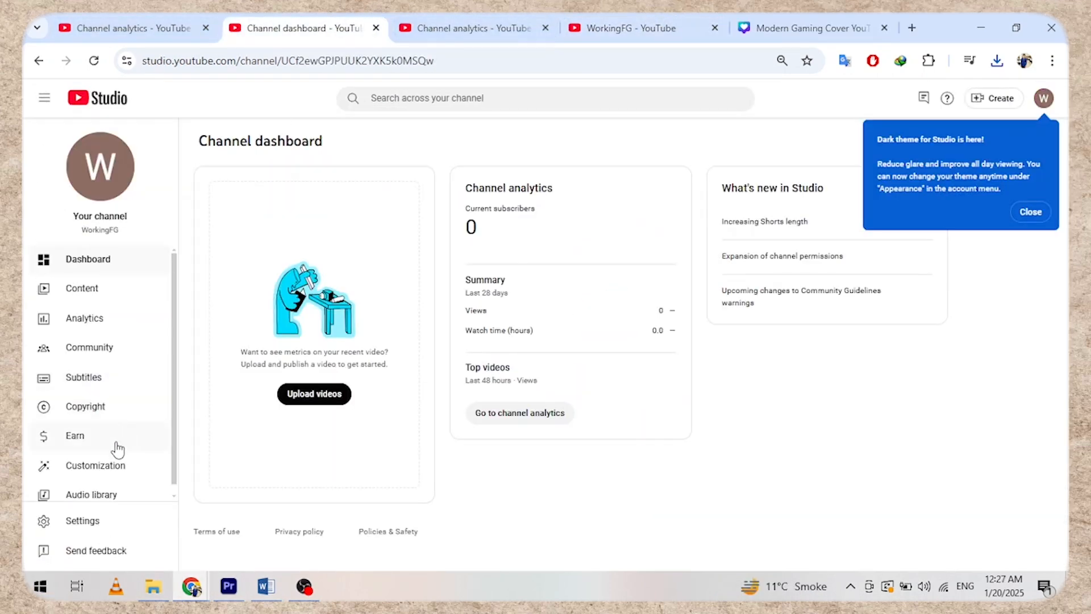
- Upload the Canva GAMING TIME PNG as the channel banner and confirm the crop
click(106, 465)
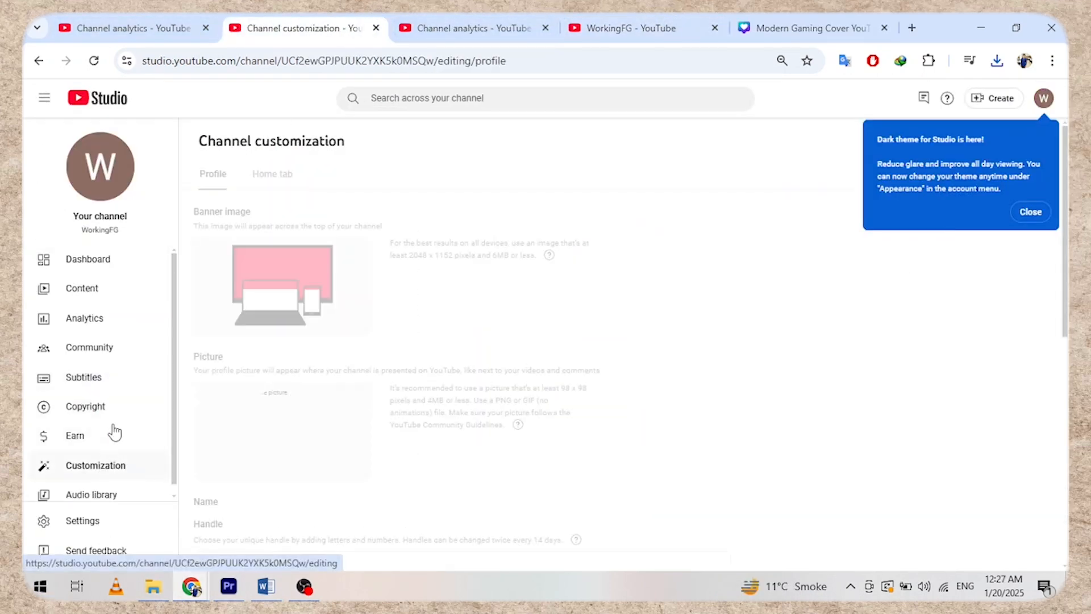
click(413, 277)
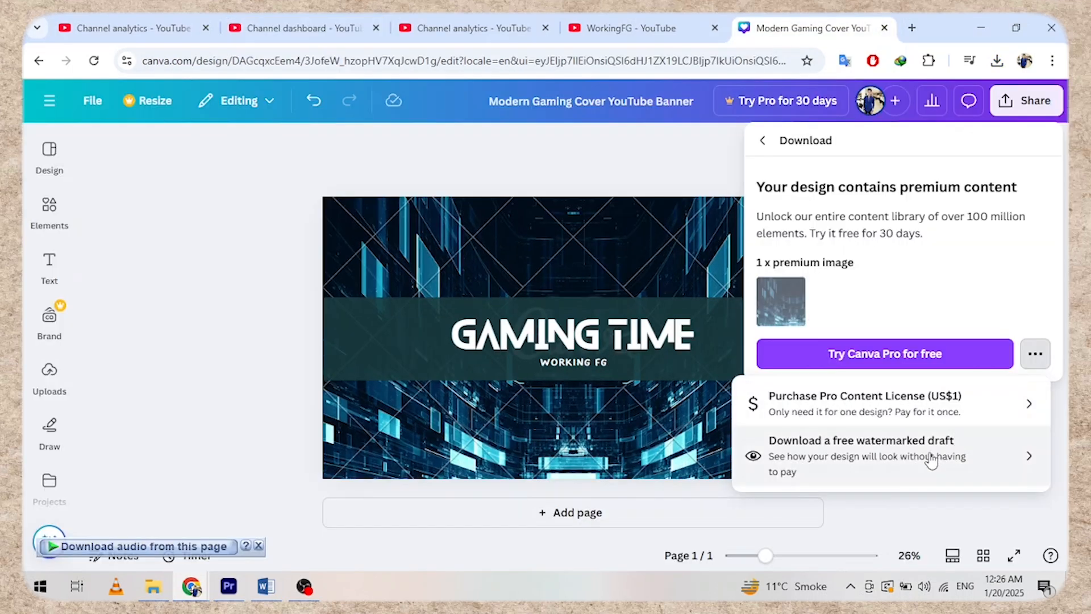
click(932, 457)
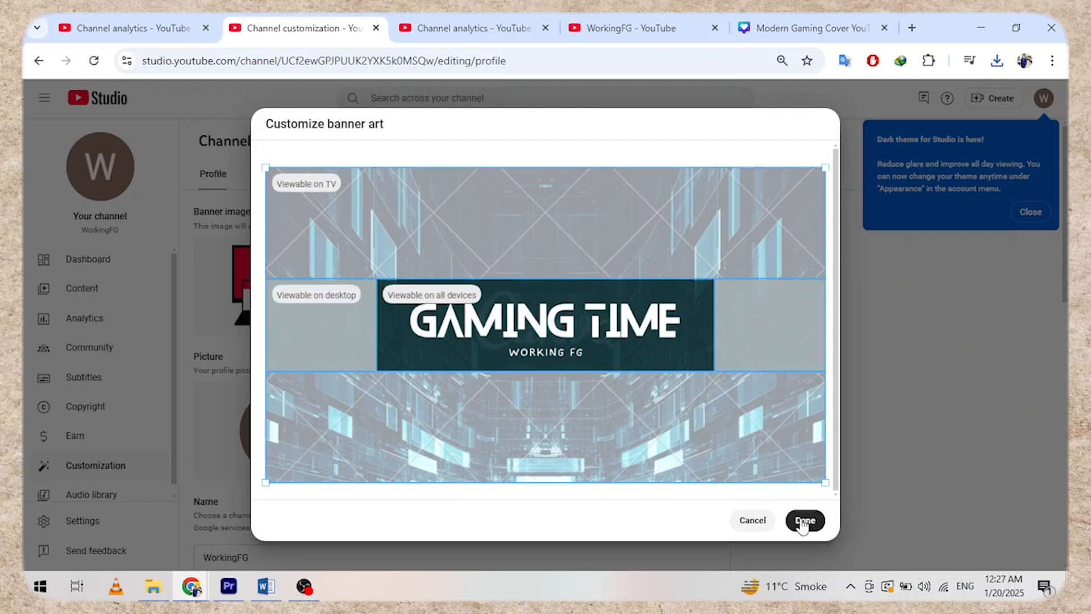
click(803, 524)
click(803, 520)
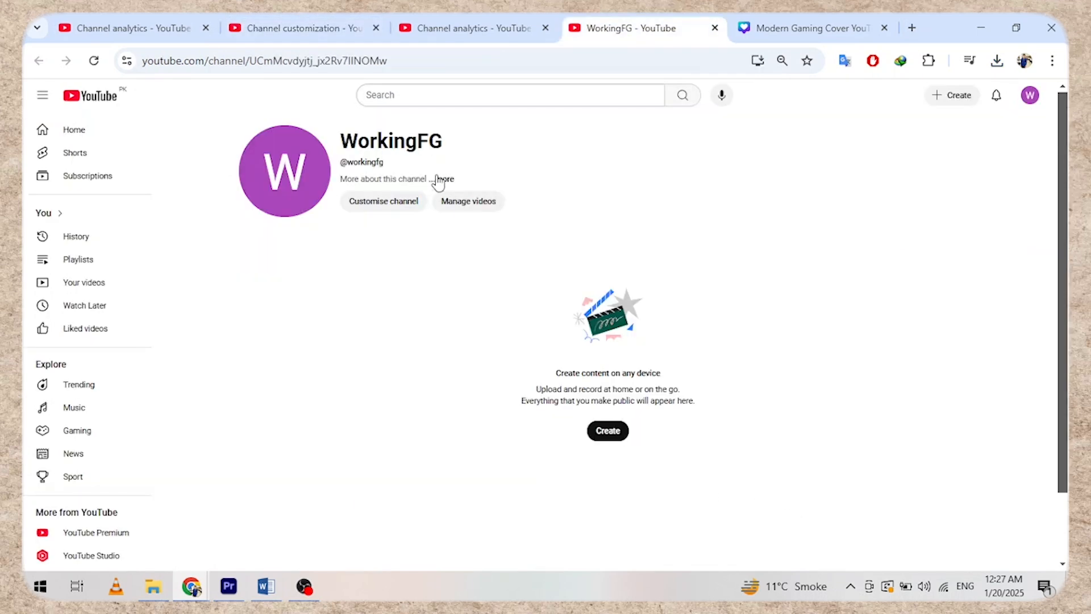
- Look over the channel's About details, then return to the customization page
click(442, 180)
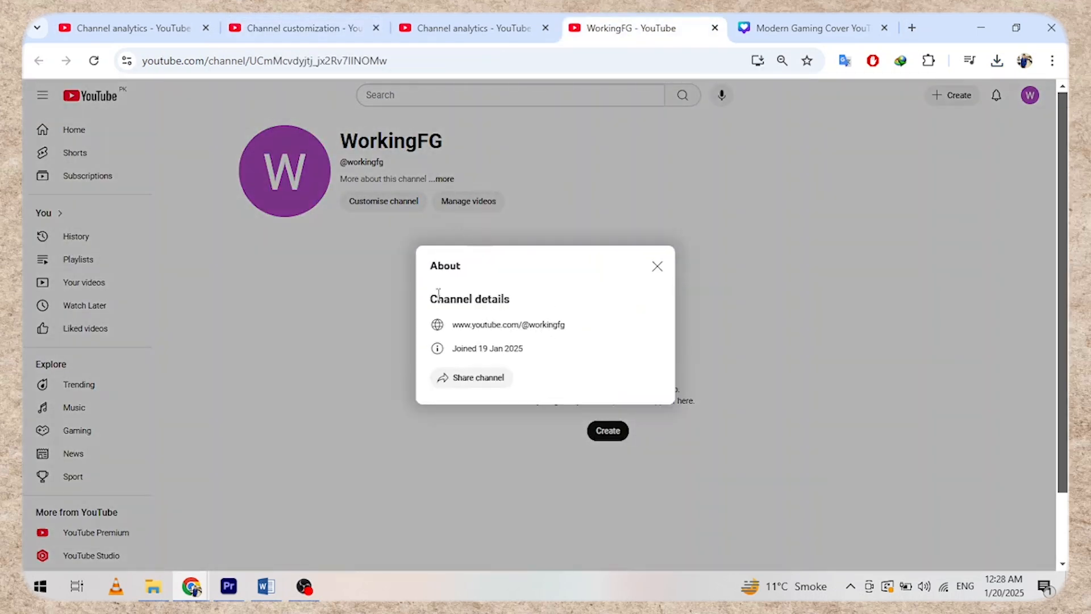
drag(430, 299, 519, 286)
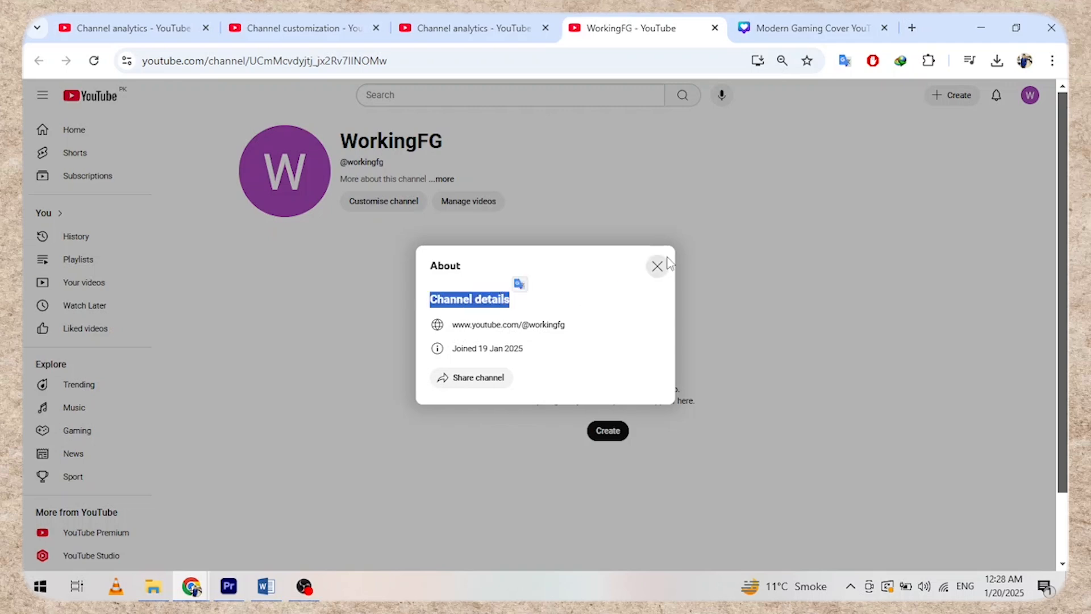
click(655, 265)
click(460, 28)
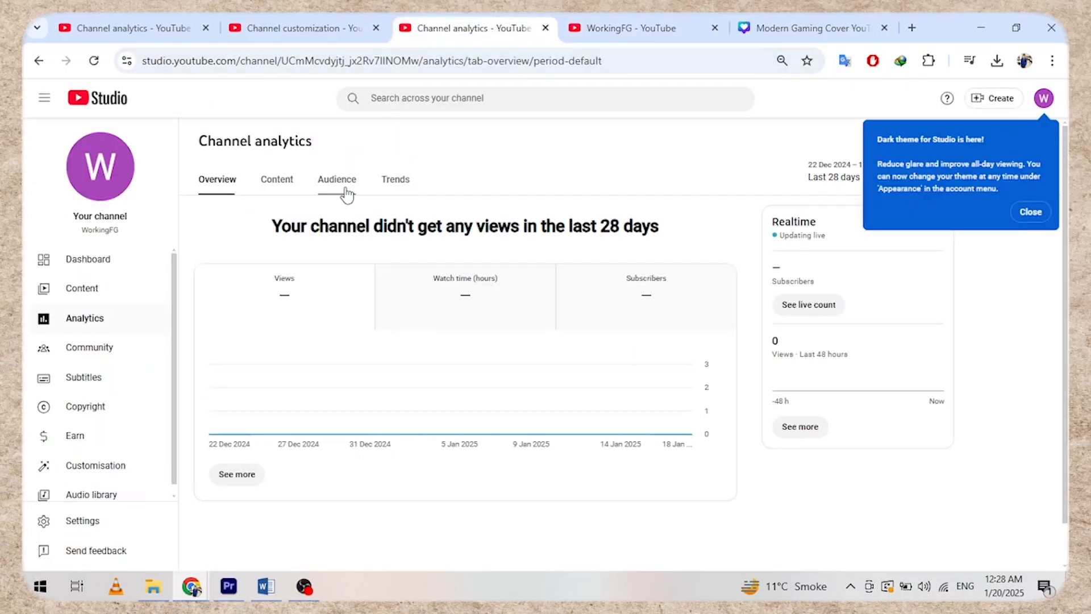
click(281, 29)
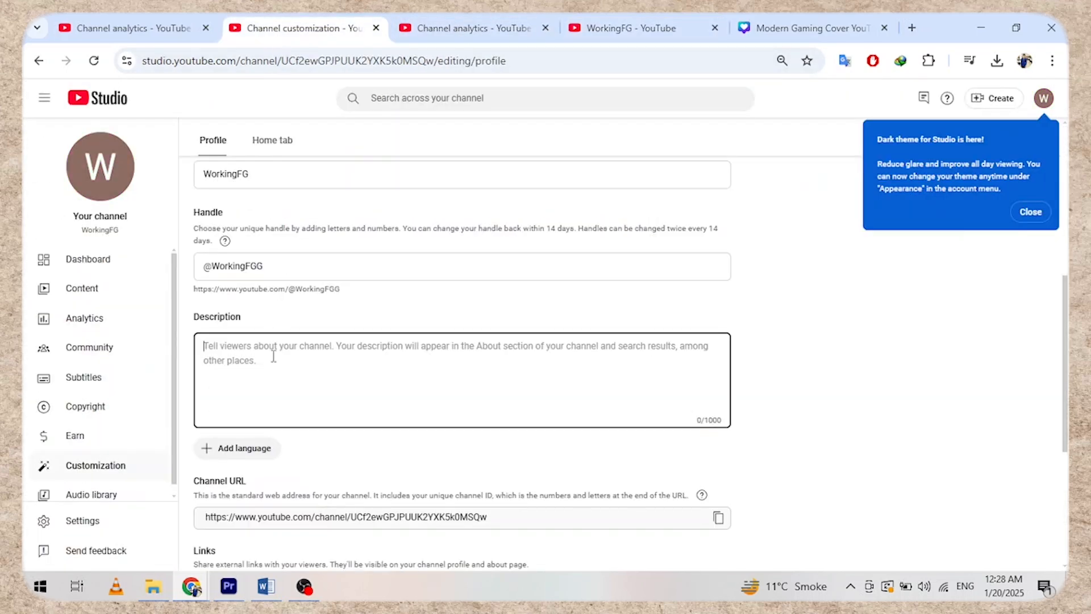
- Write the channel description 'Focus on Creative Ways to Earn Success!!' and publish the profile
scroll(318, 292, down, 1)
text(This is Working FG Official YouTube)
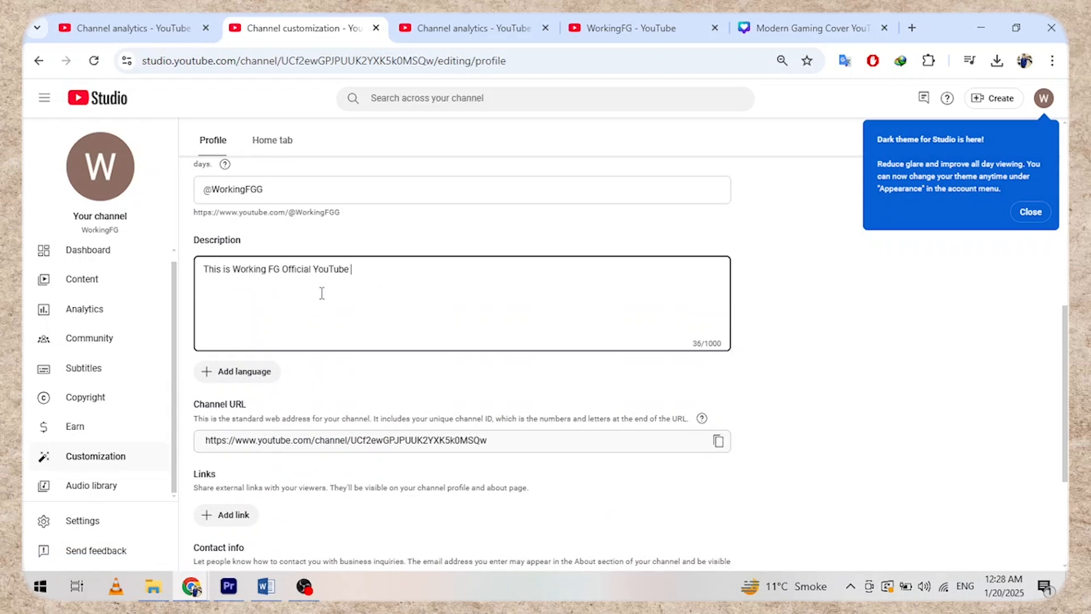
text(Focus on Creative Ways to )
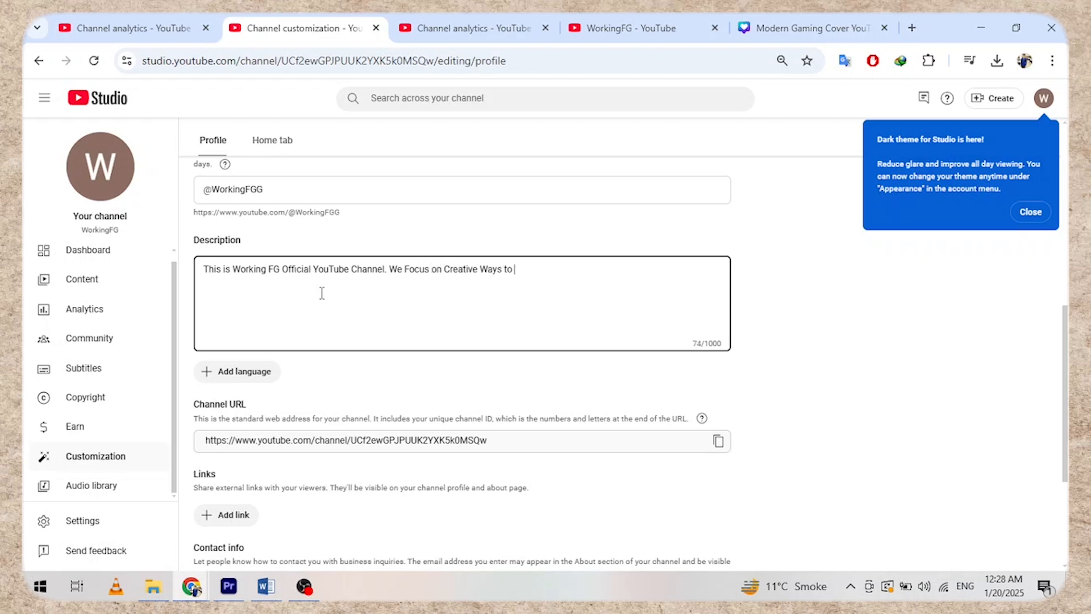
text(Earn Success!!)
scroll(327, 220, up, 8)
click(1020, 172)
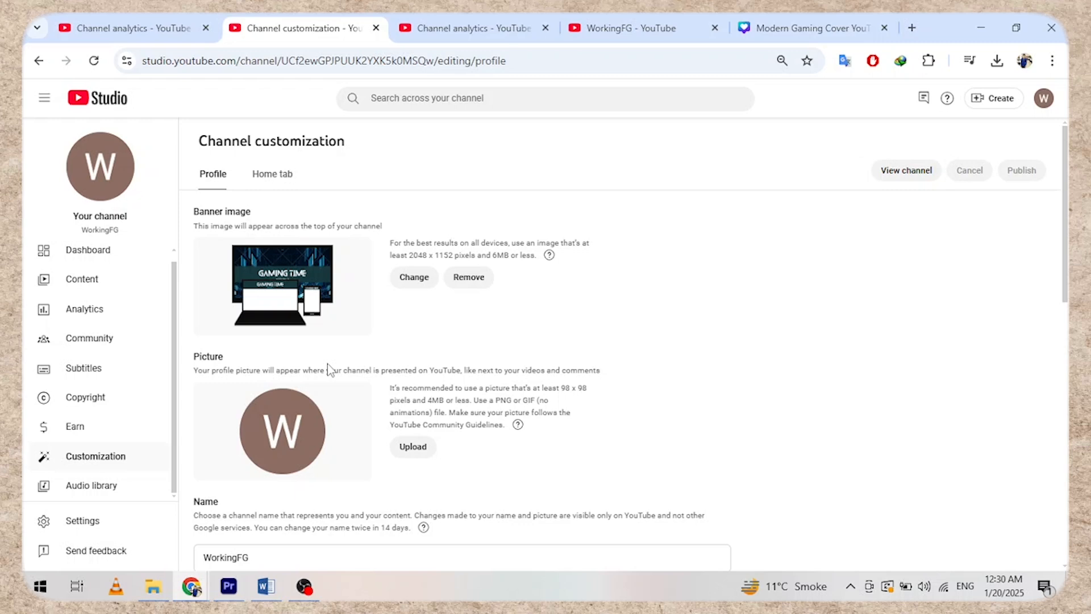
scroll(397, 438, down, 5)
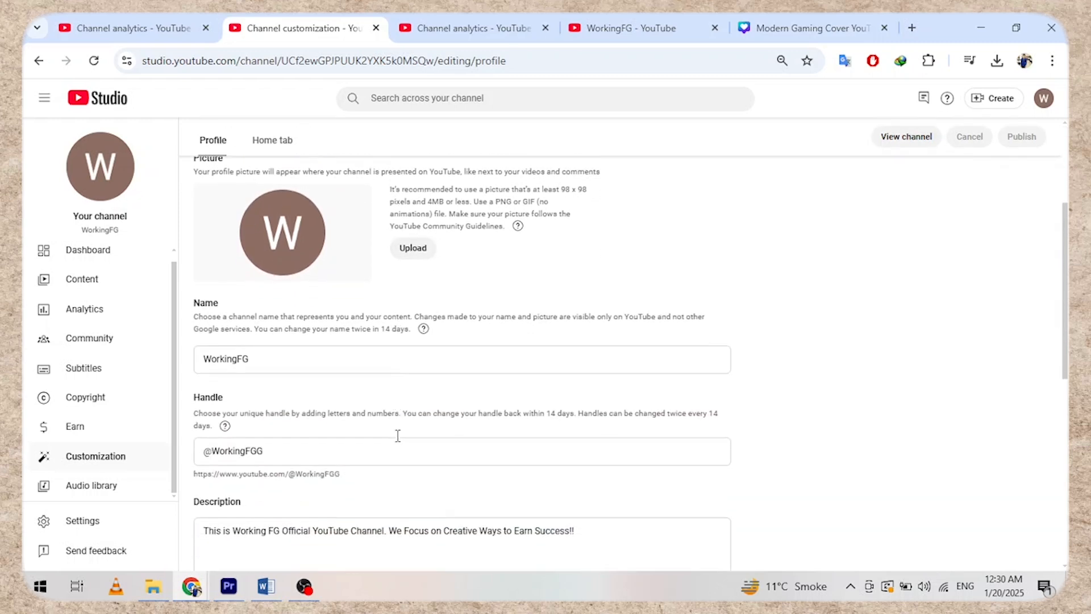
scroll(391, 434, down, 8)
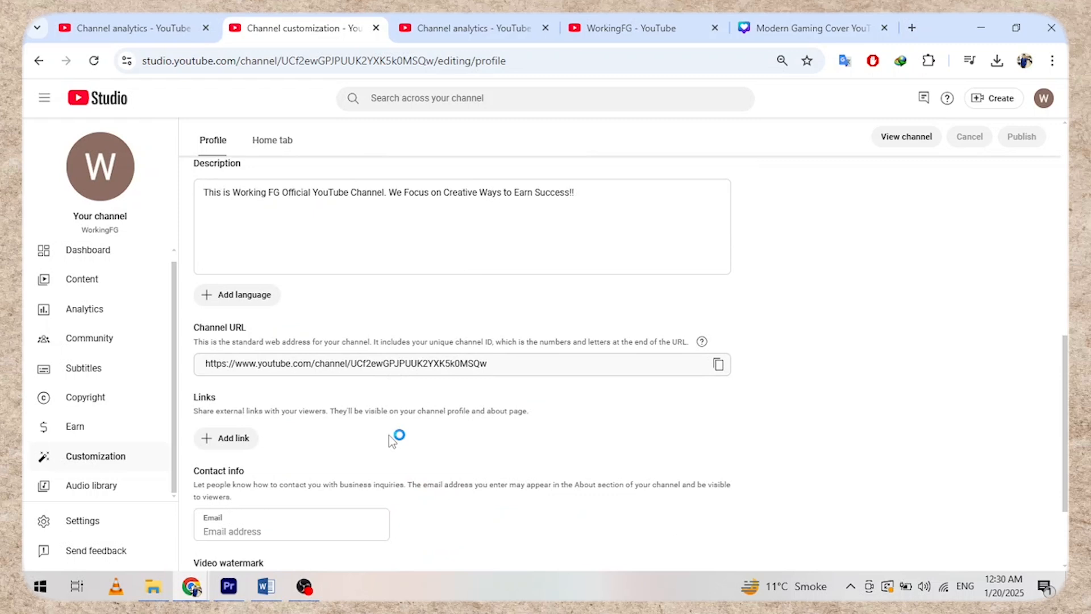
- Add the channel keywords working fg, gaming videos and success story in Settings > Channel
click(78, 523)
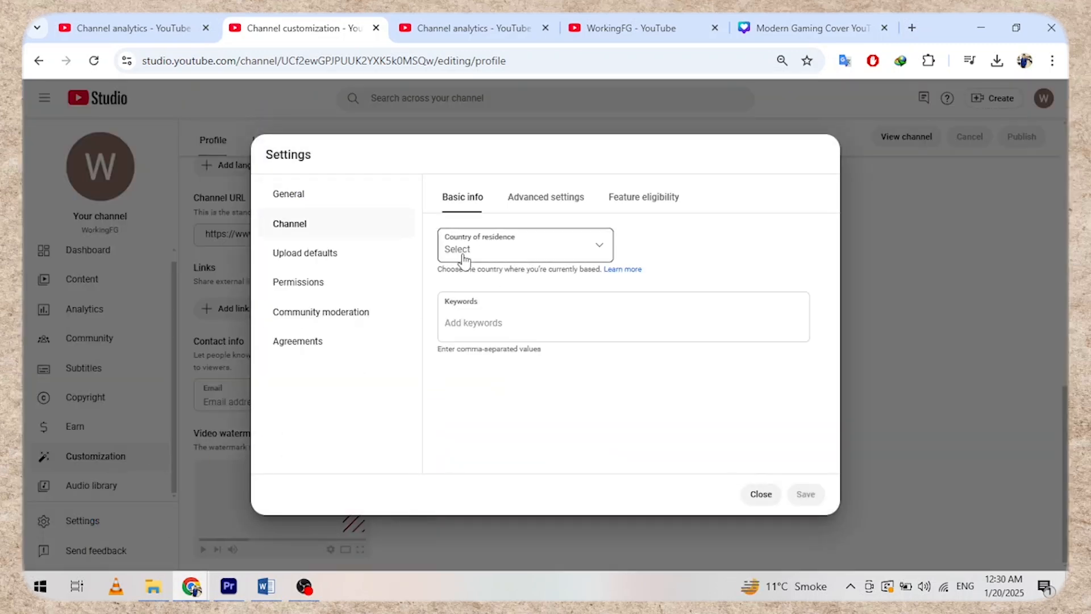
click(488, 321)
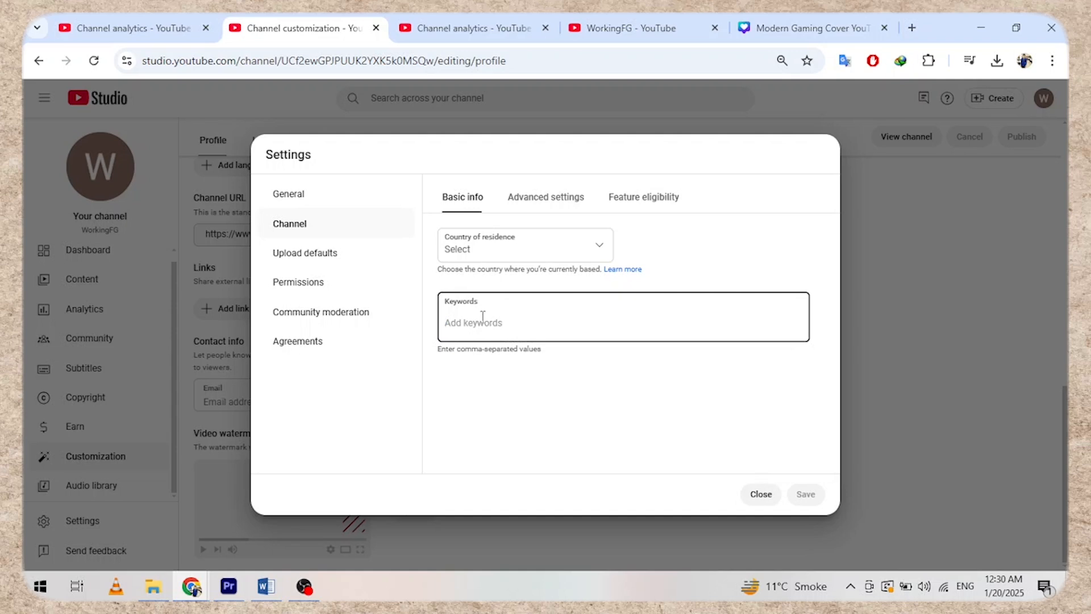
text(working fg)
key(Return)
text(gaming videos)
key(Return)
text(succes)
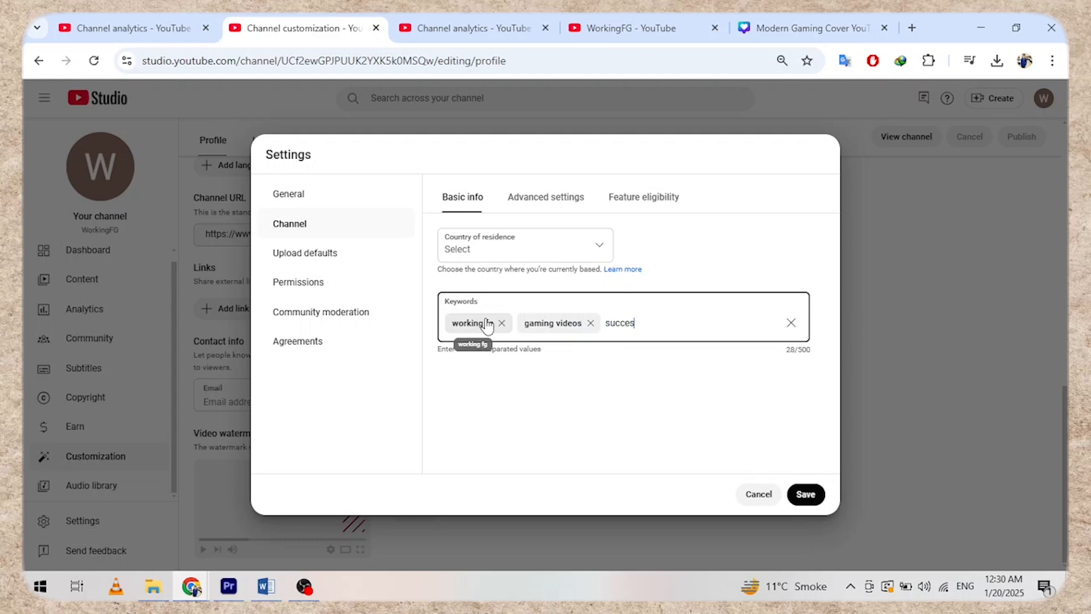
text(s story)
key(Return)
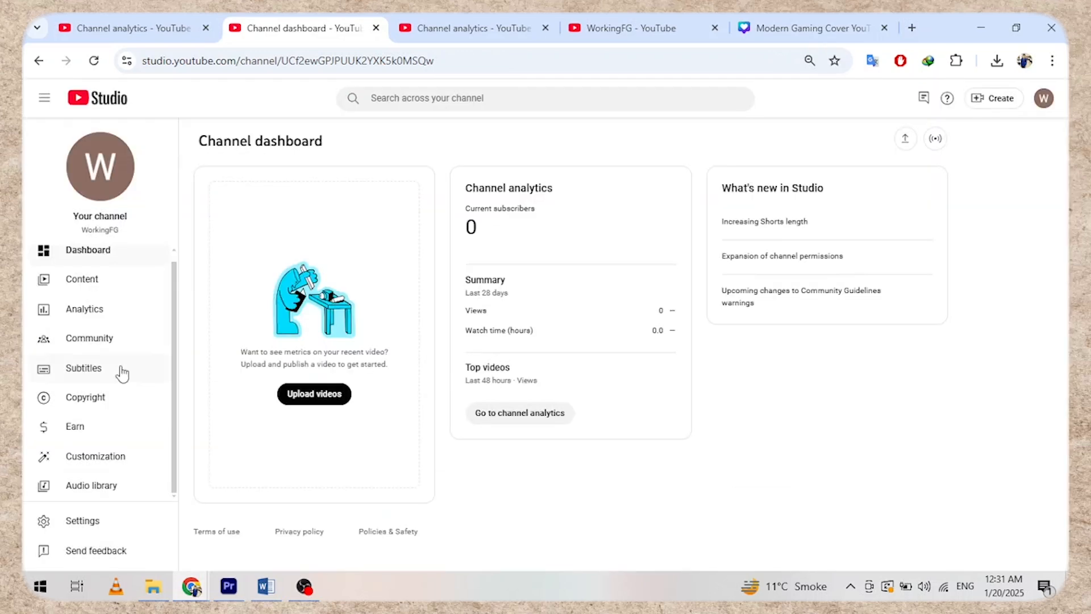
- Reopen settings and look over the advanced upload defaults
click(116, 465)
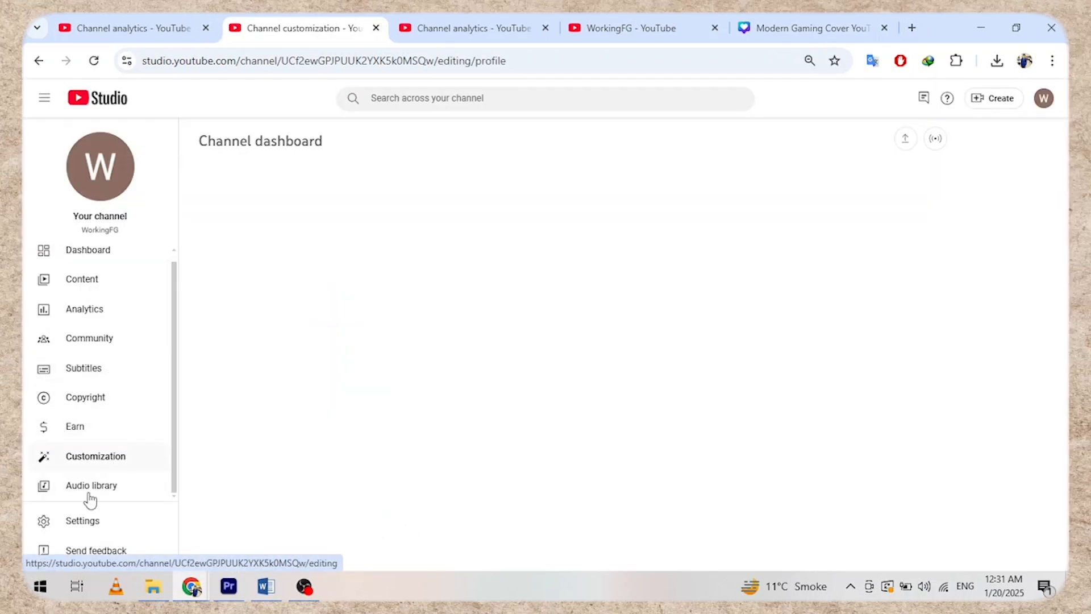
click(82, 519)
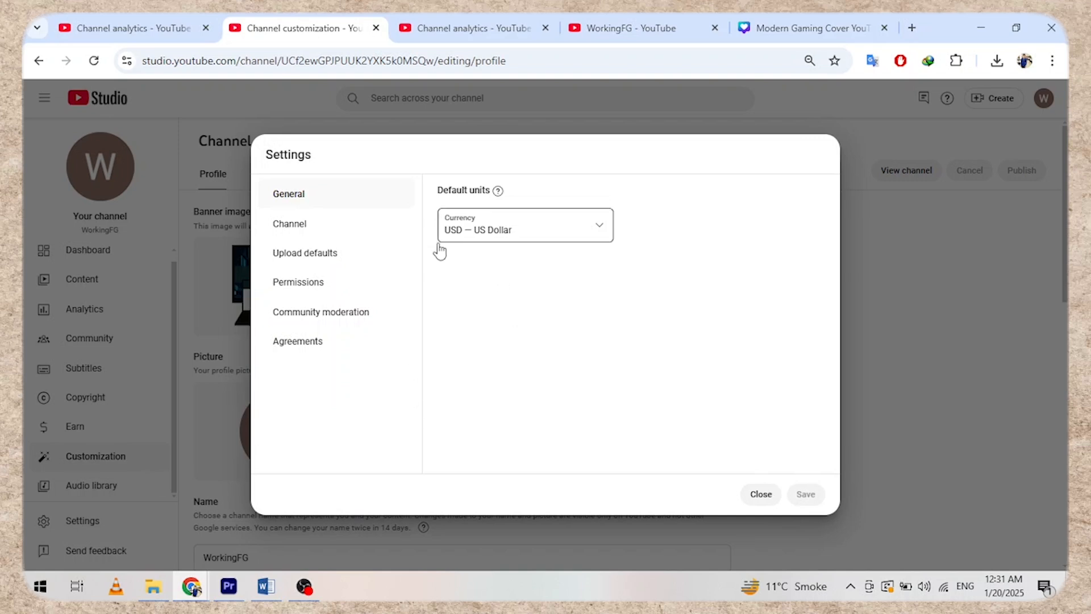
click(304, 255)
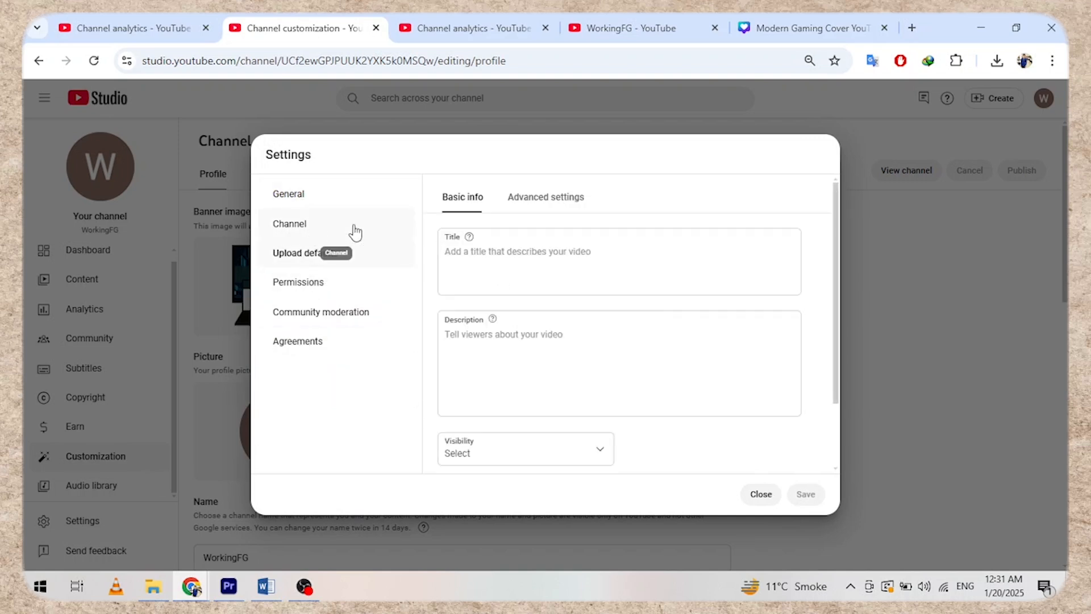
click(545, 197)
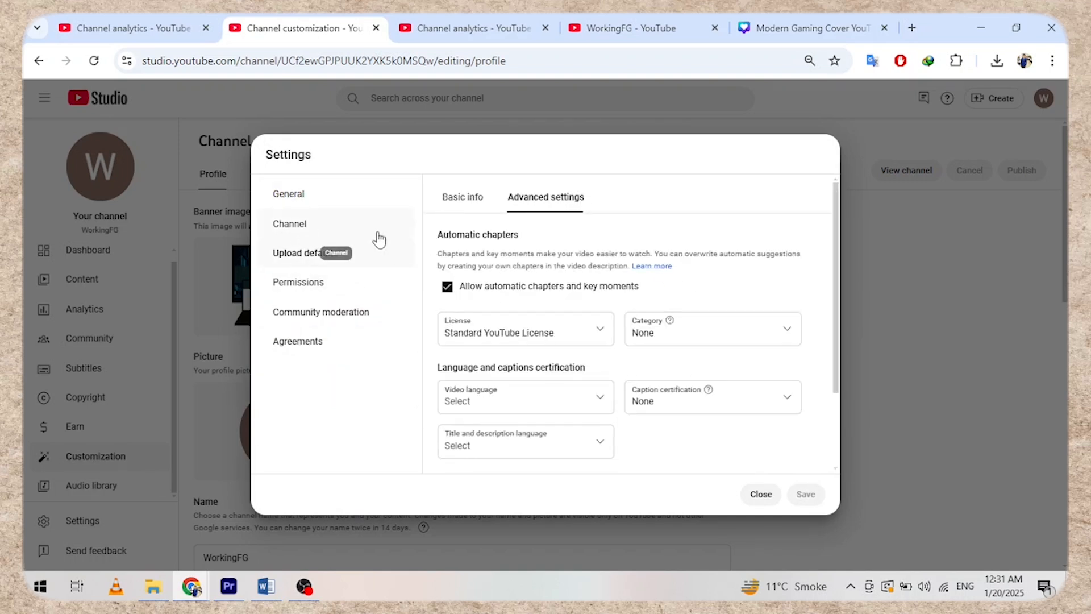
scroll(632, 309, down, 3)
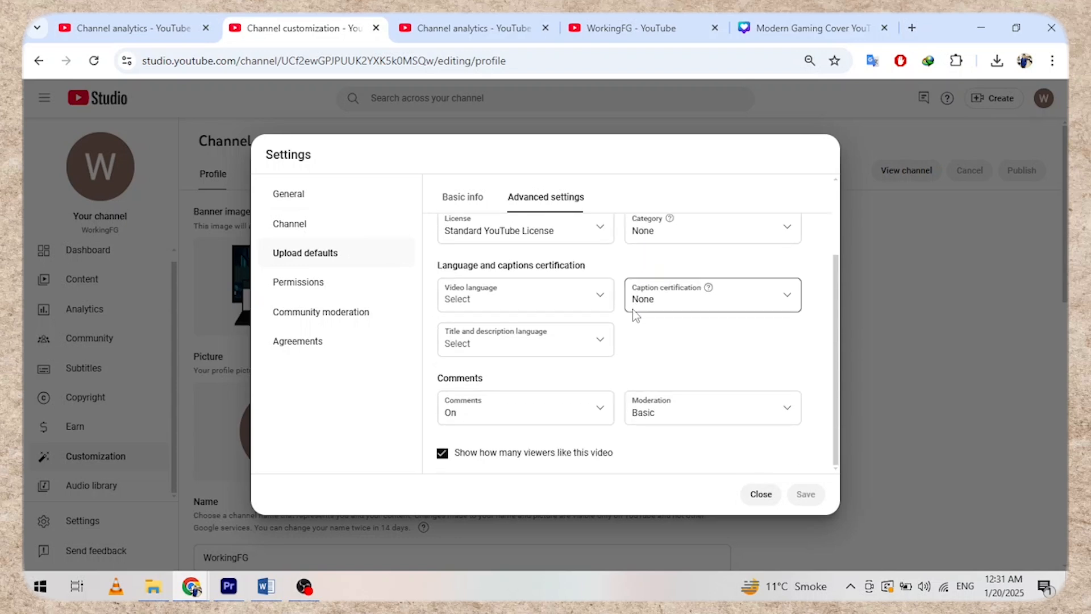
click(319, 223)
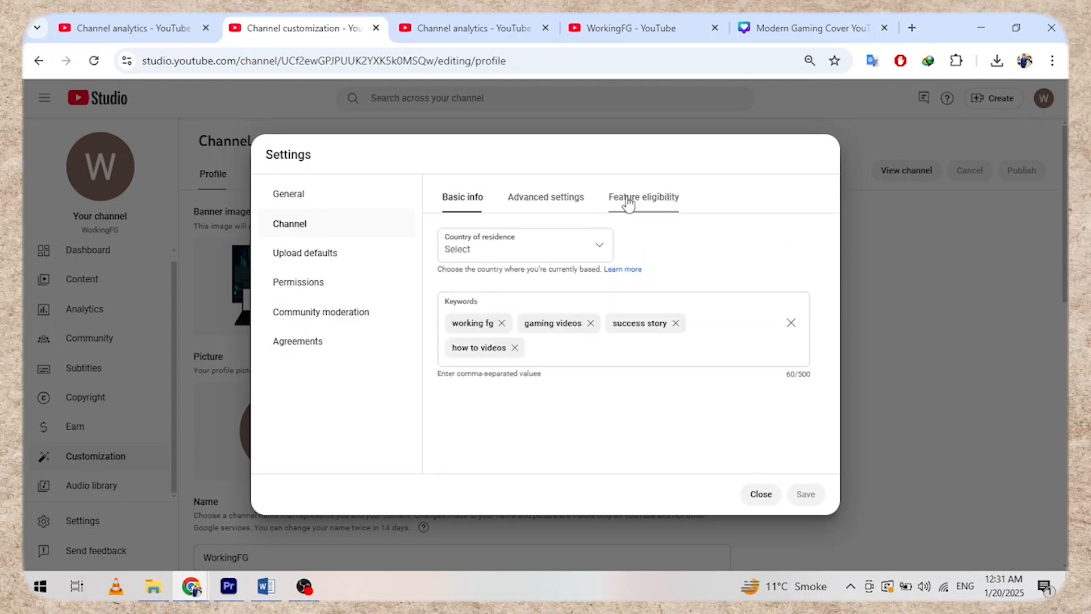
- Expand Intermediate features under Feature eligibility and start phone number verification
click(630, 197)
click(784, 329)
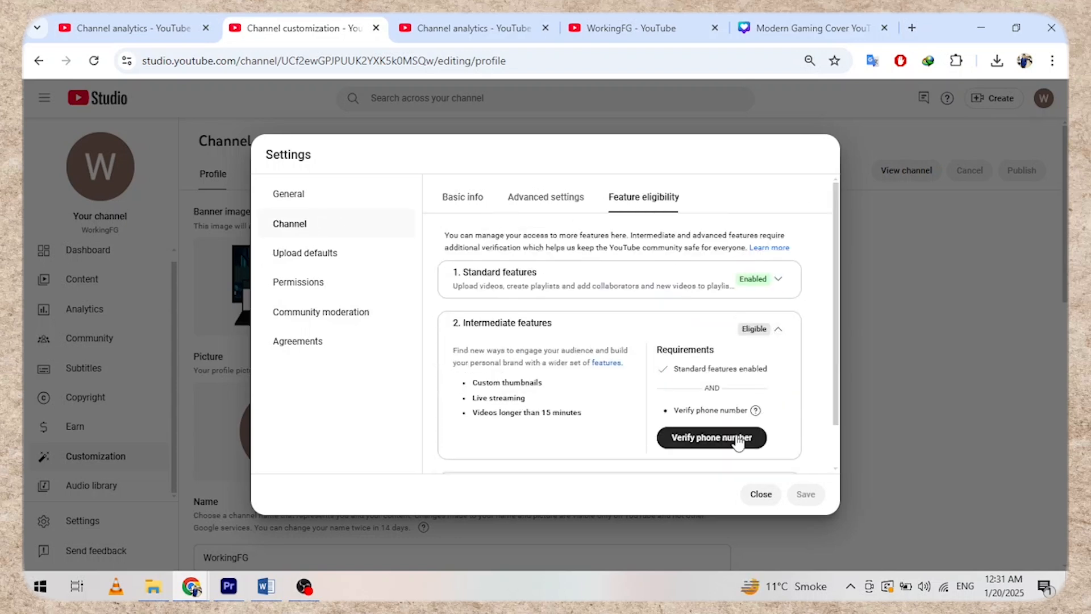
click(722, 439)
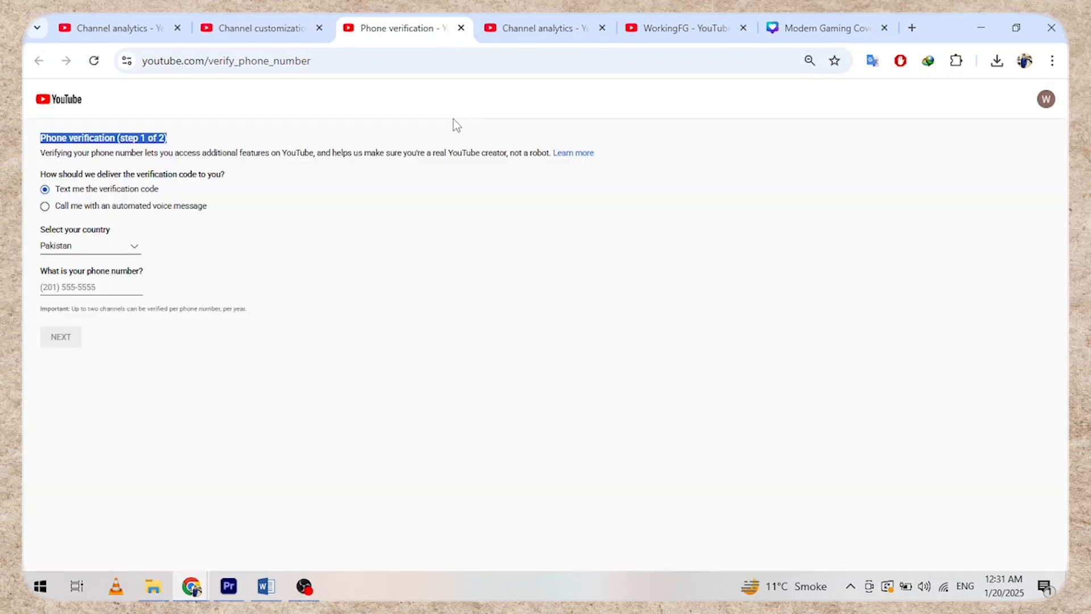
- Close the phone verification tab to get back to the channel customization page
key(ctrl+w)
scroll(296, 394, down, 1)
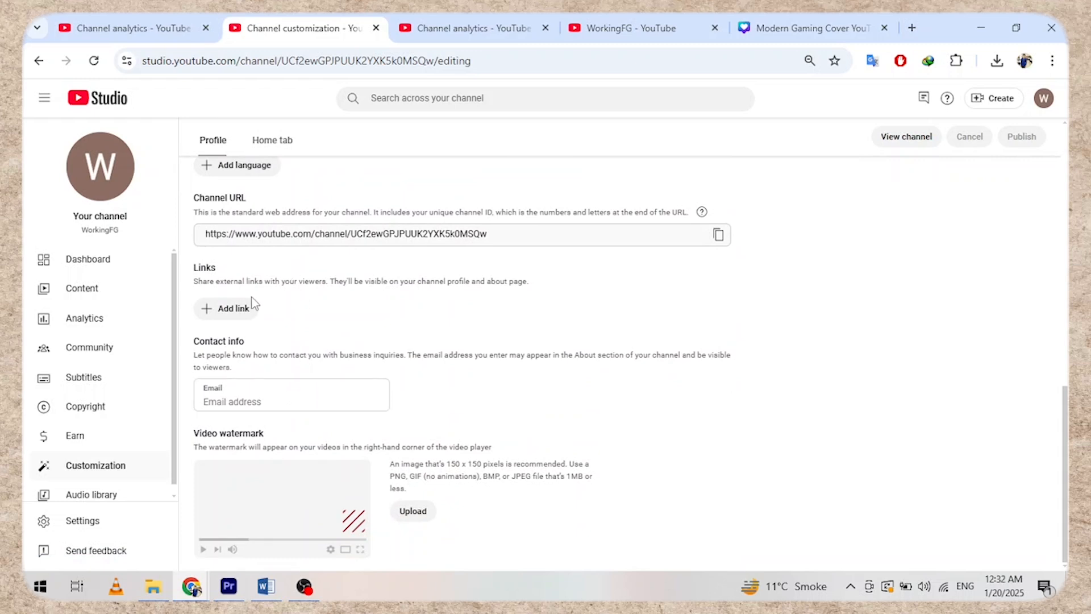
- Set Upload defaults > Advanced settings category to Education and save the settings
scroll(176, 395, down, 1)
click(96, 520)
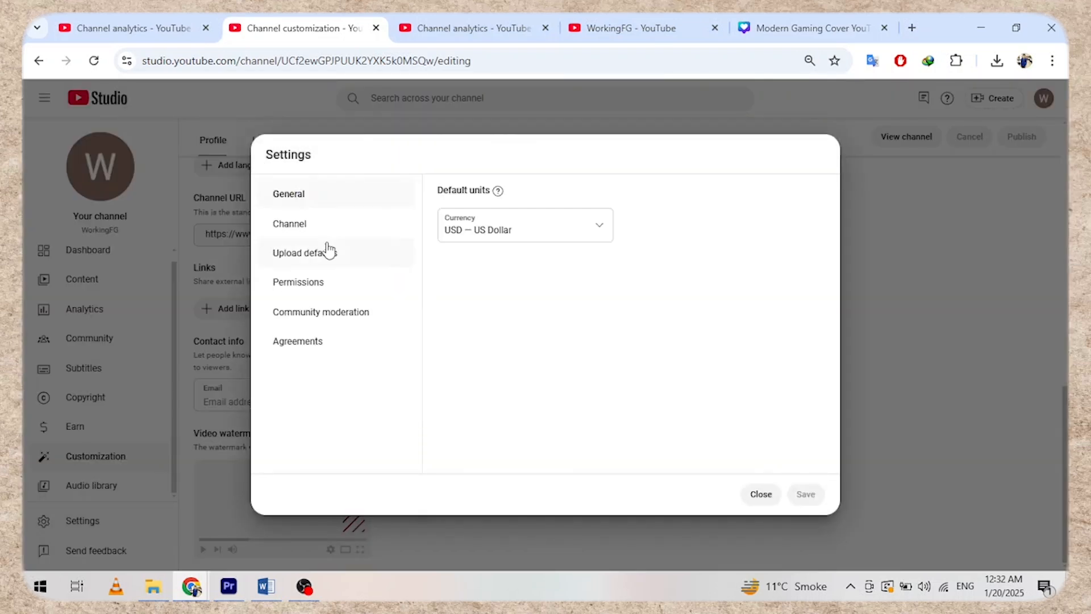
click(290, 224)
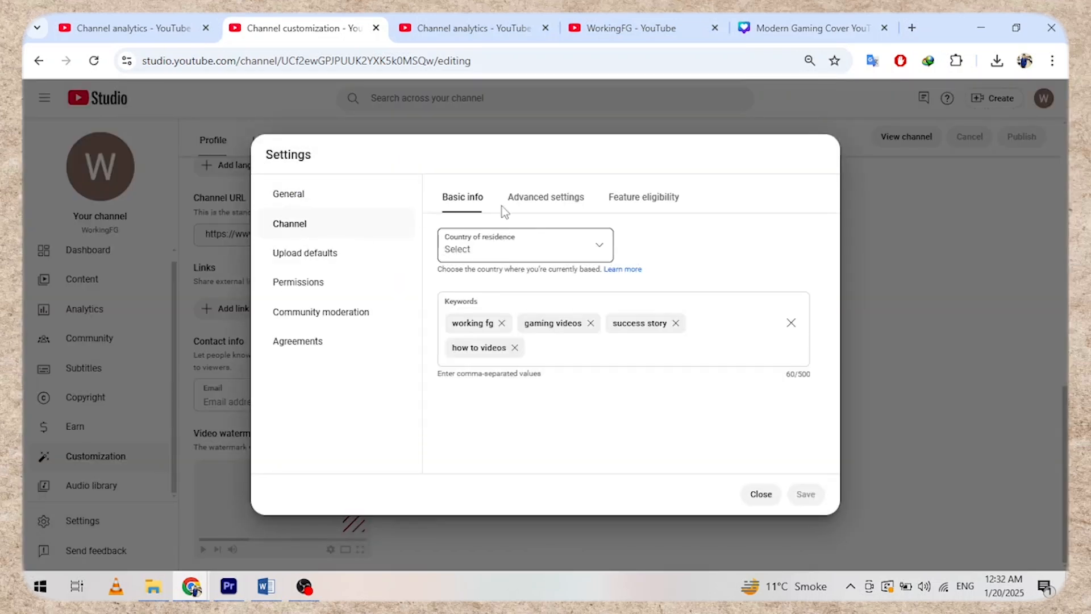
click(314, 267)
scroll(611, 334, down, 2)
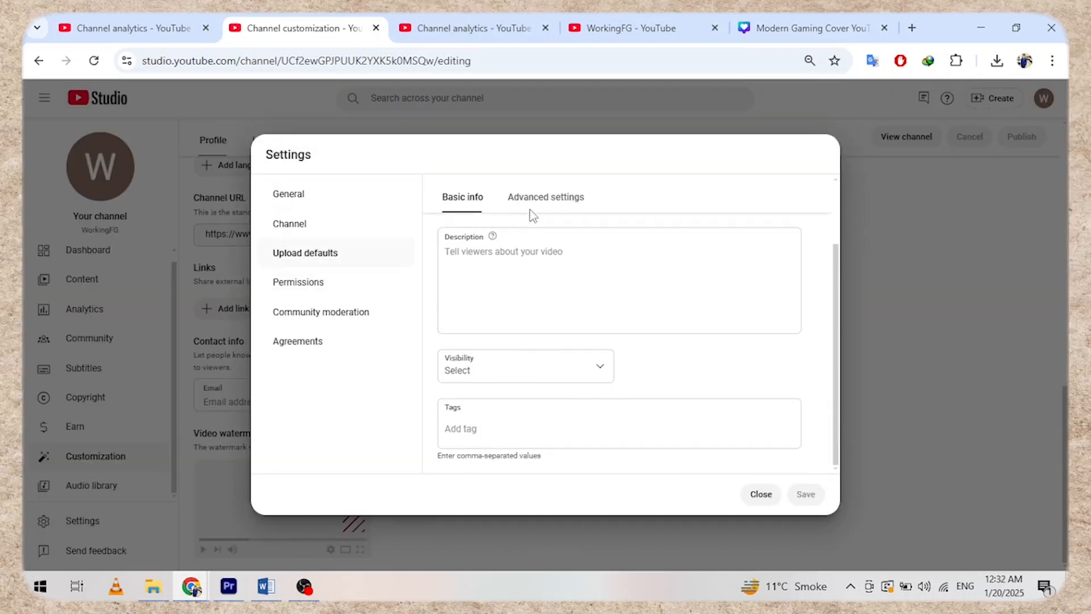
click(544, 197)
click(700, 249)
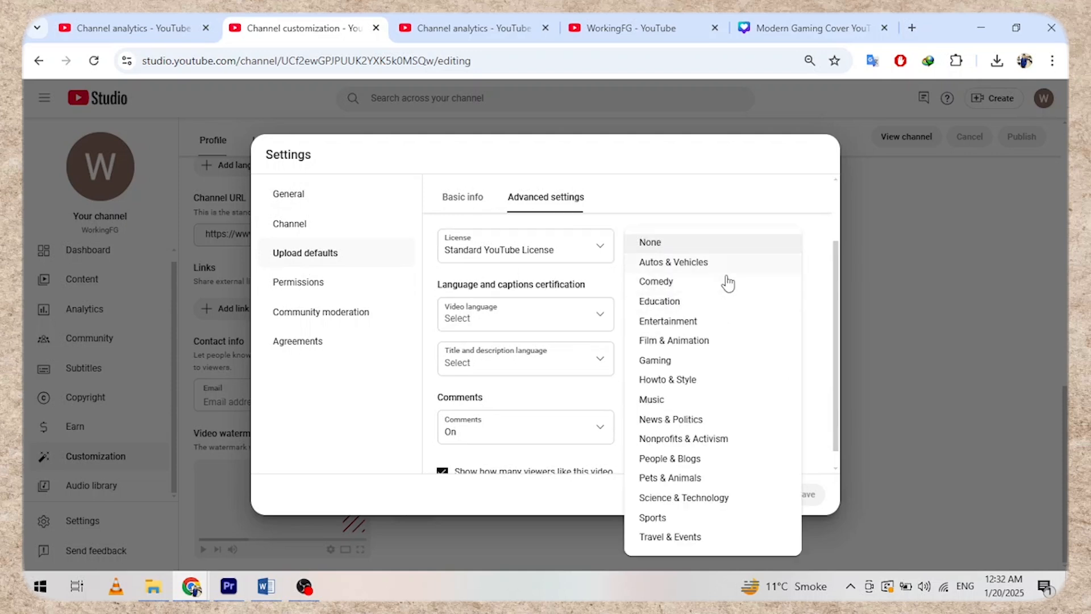
click(659, 302)
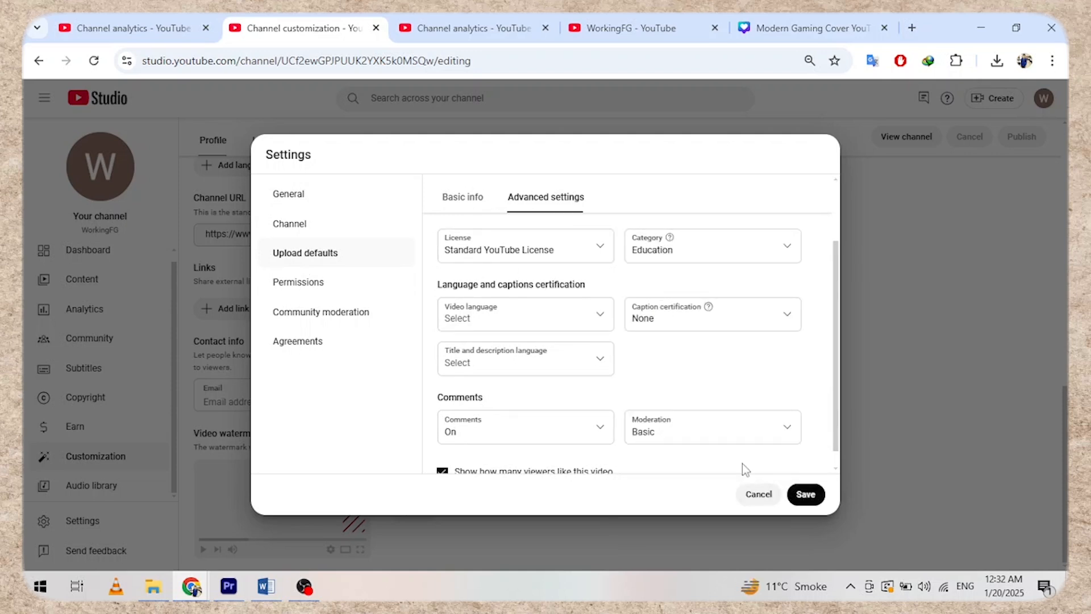
click(572, 318)
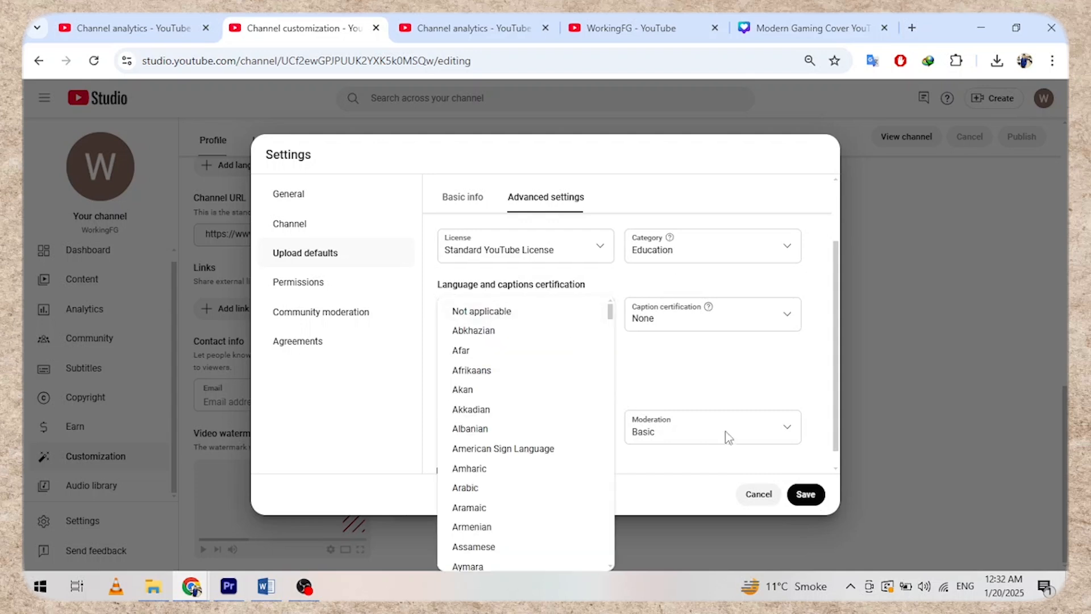
click(796, 496)
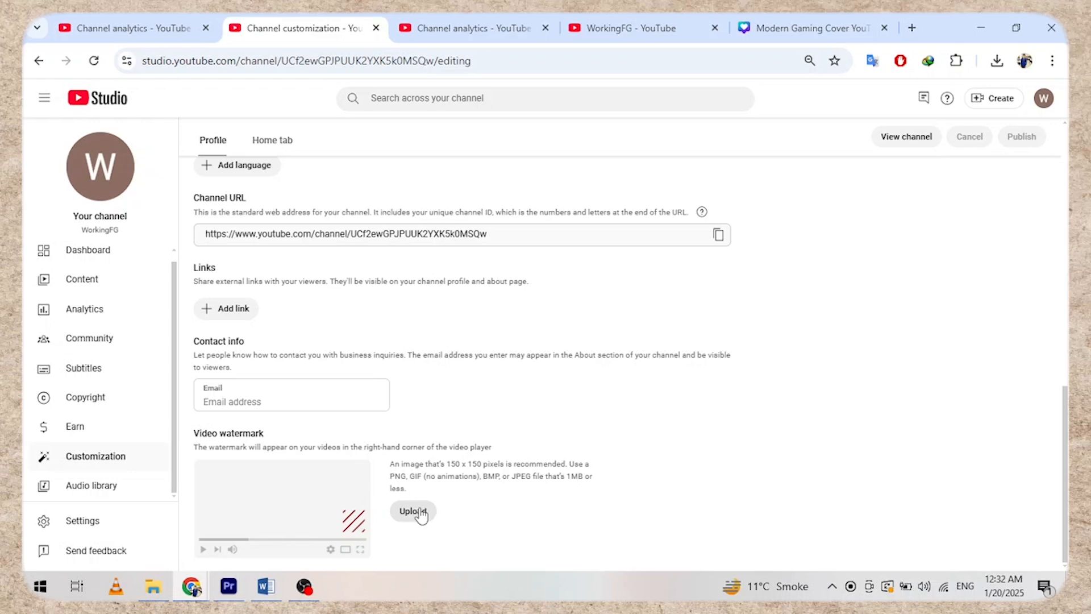
- Upload the Facebook video file and retitle it 'How to Use Facebook | Working FG'
click(1000, 99)
click(973, 126)
click(533, 288)
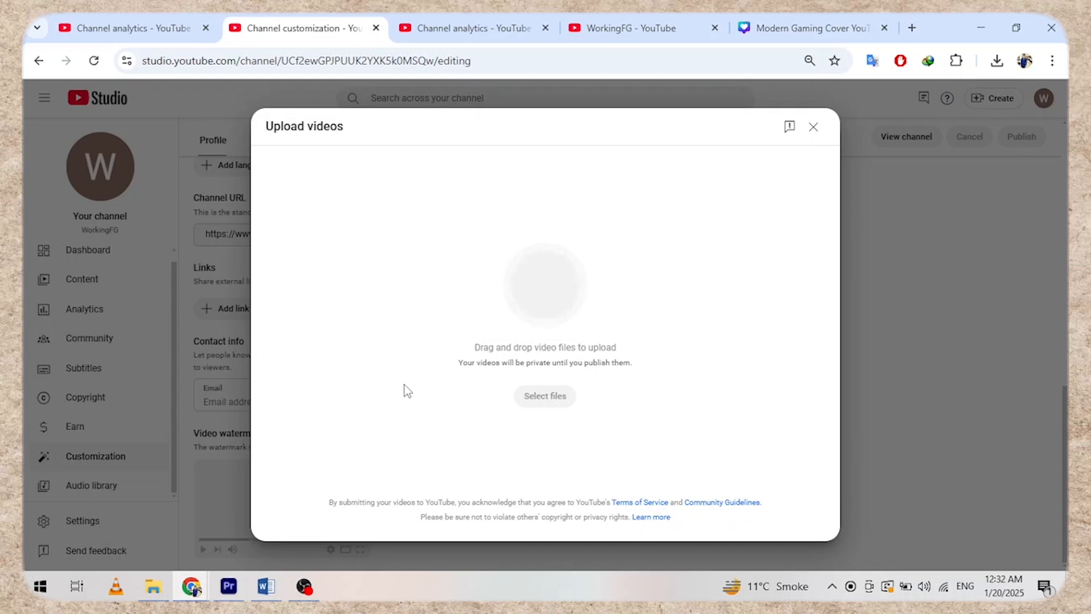
triple_click(492, 252)
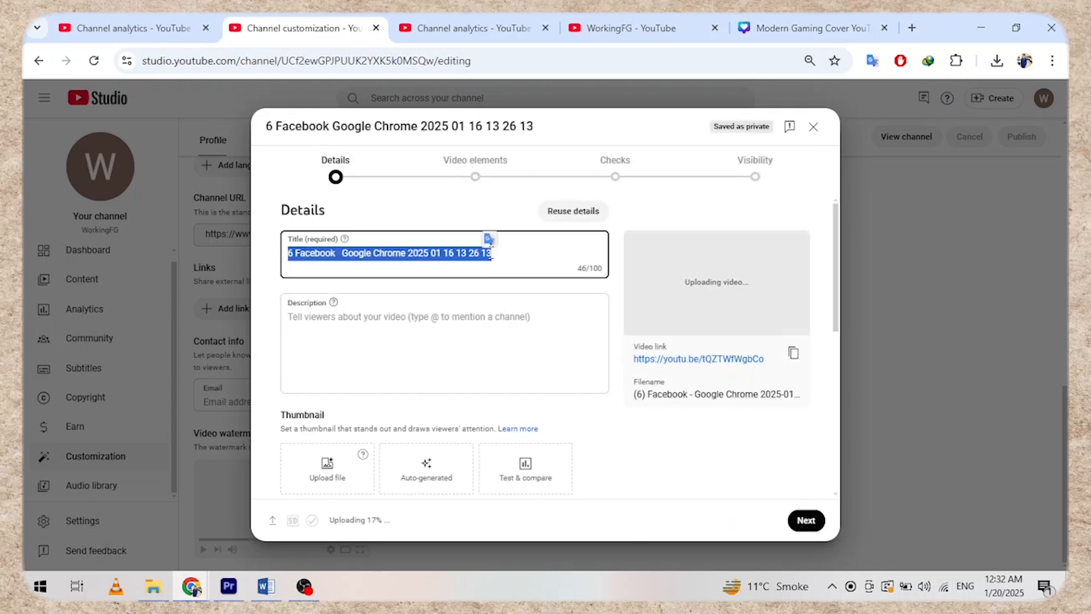
key(BackSpace)
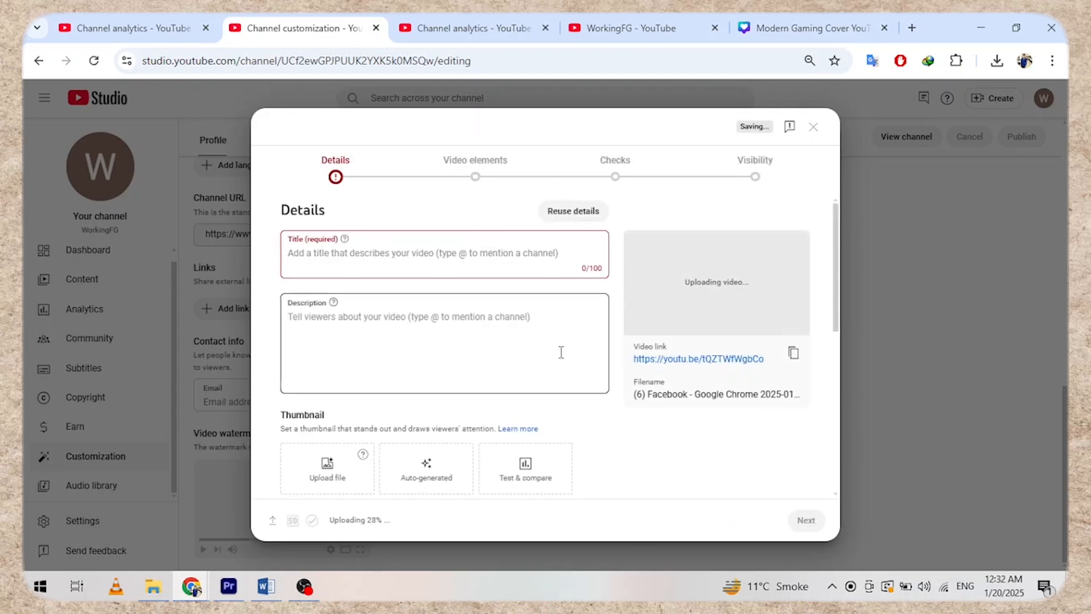
text(How to Use Facebook)
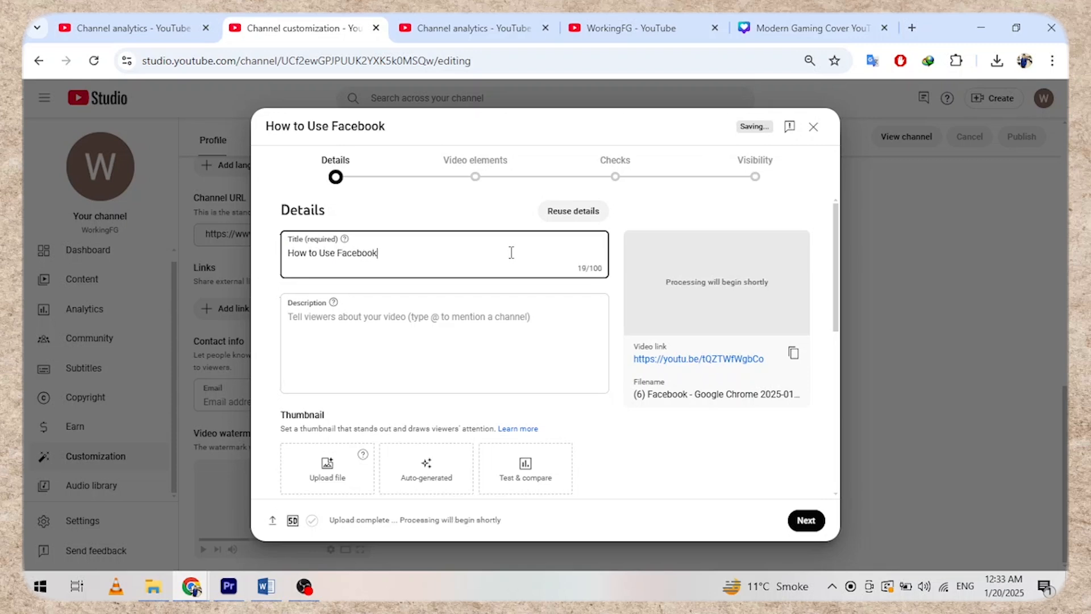
text( | Working FG)
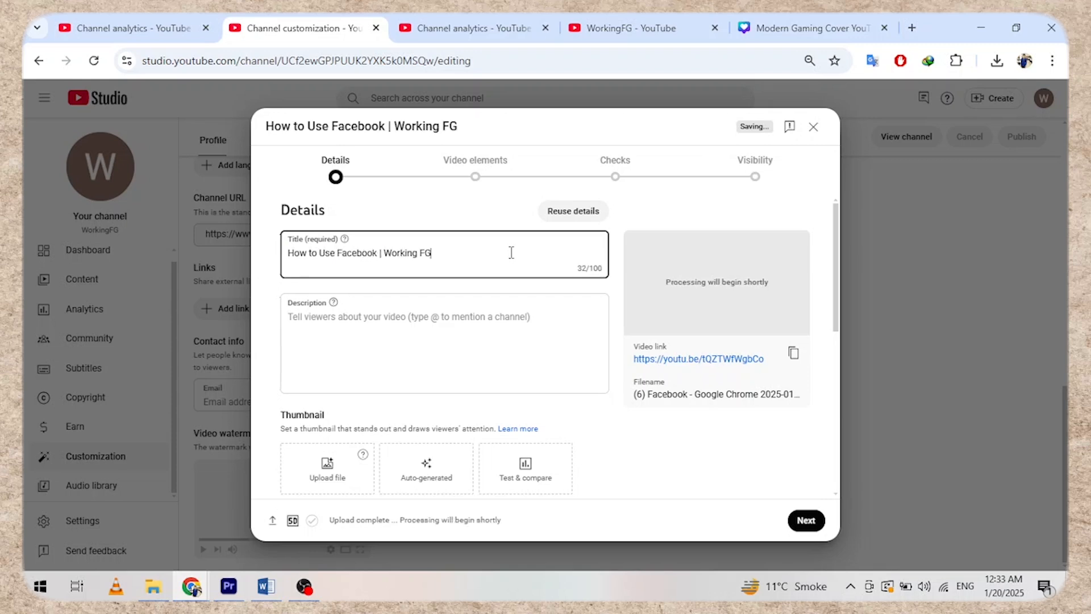
- Write the description beginning 'In this Video' and ending with #Facebook #FB
click(402, 340)
key(ctrl+a)
click(400, 329)
text(In this Video,)
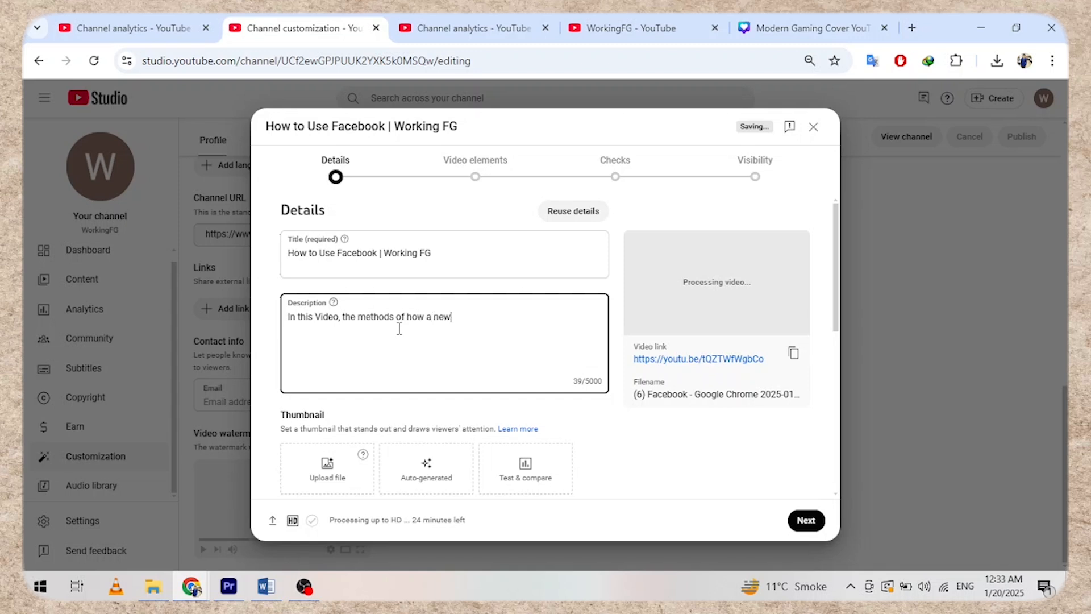
text(acebook)
key(ctrl+BackSpace)
text(Faceb)
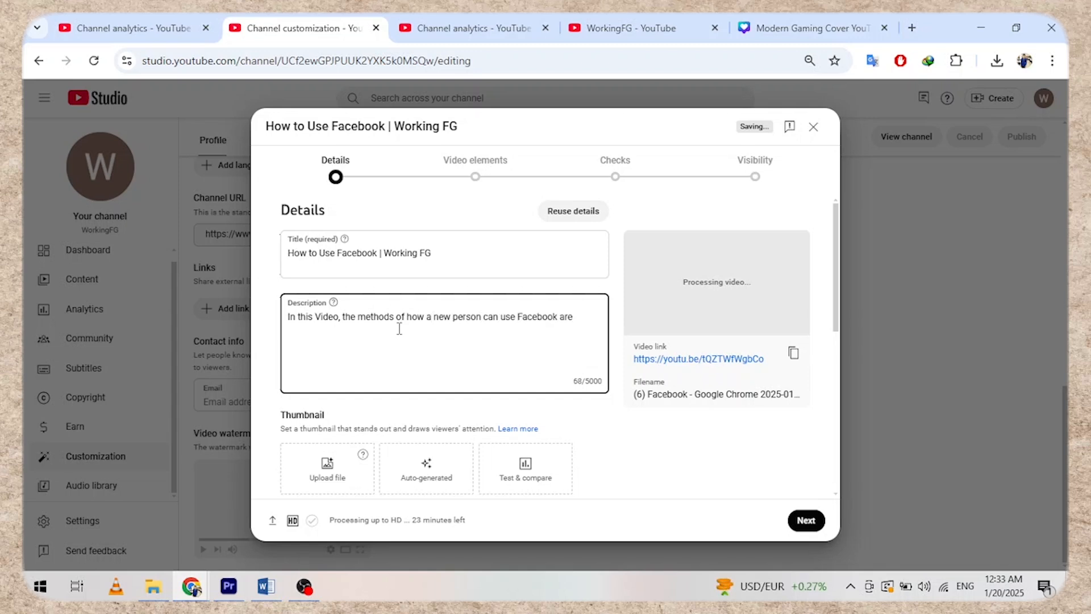
text(y)
text(#Facebook #)
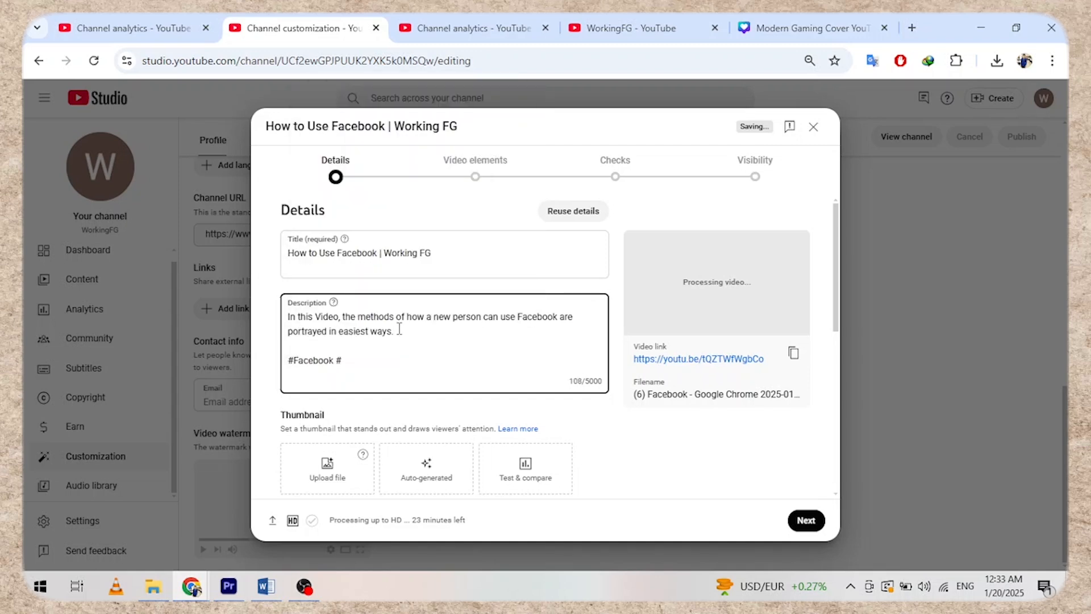
text(FB)
scroll(426, 352, down, 3)
drag(278, 262, 341, 263)
- Add the video to a new 'How to Videos' playlist and mark it not made for kids
scroll(341, 284, down, 3)
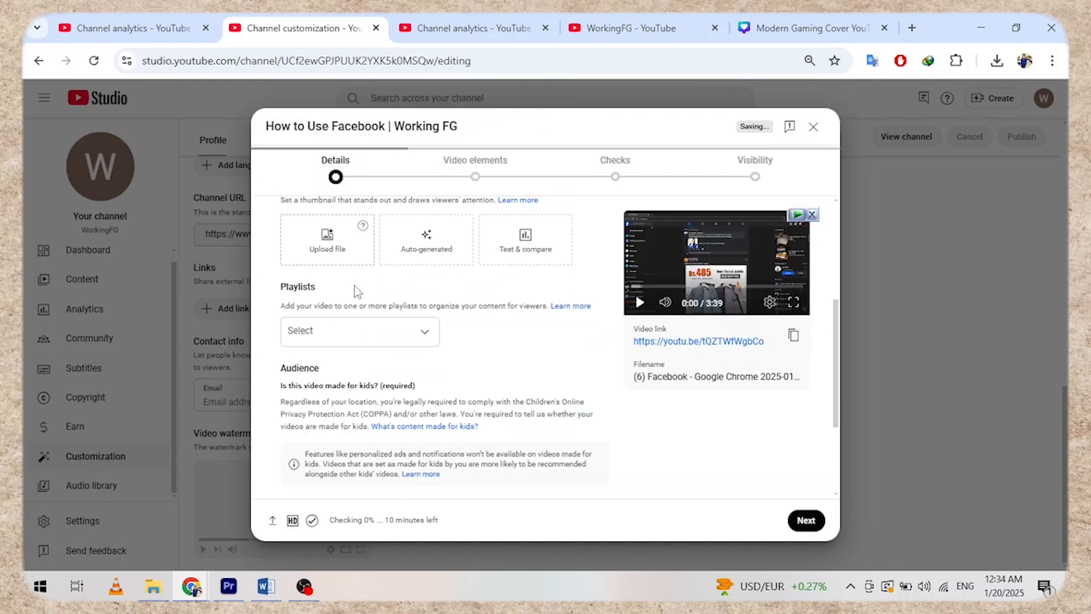
click(314, 263)
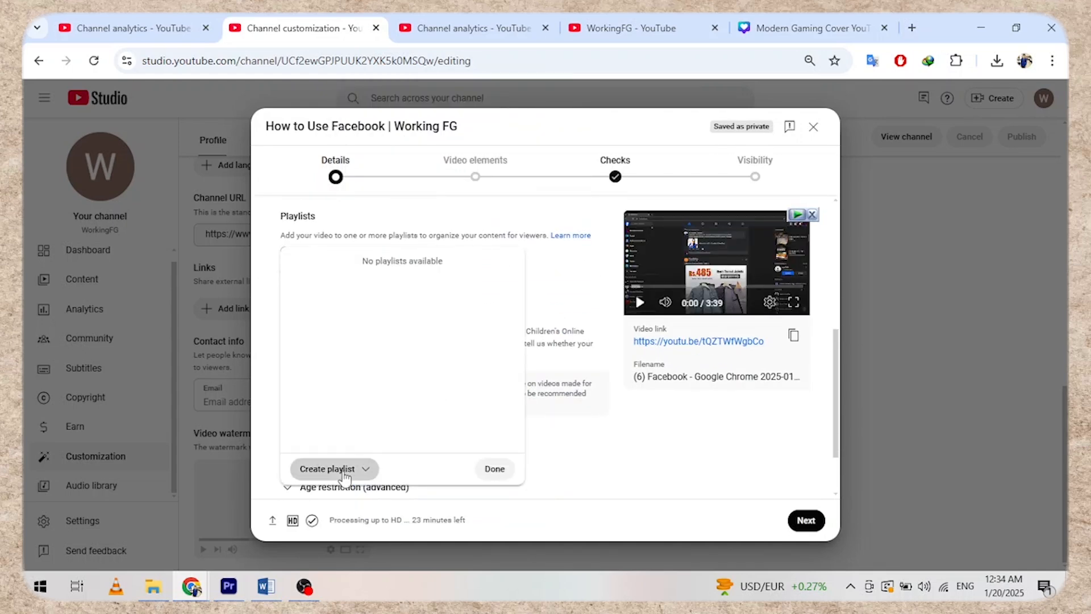
click(343, 471)
click(343, 479)
text(How to Videos)
click(705, 474)
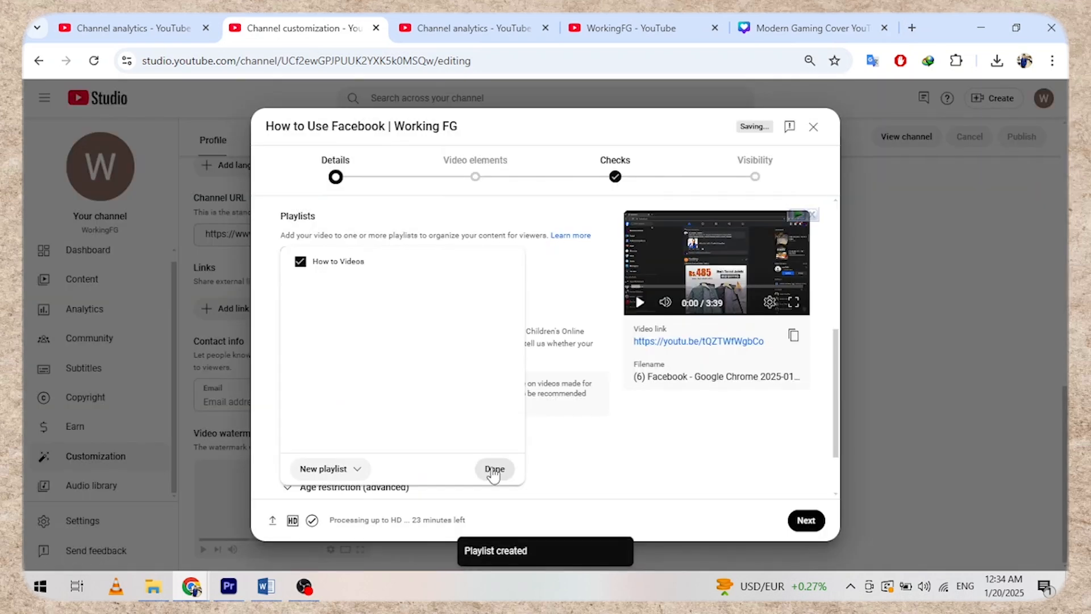
click(503, 472)
click(290, 360)
click(350, 378)
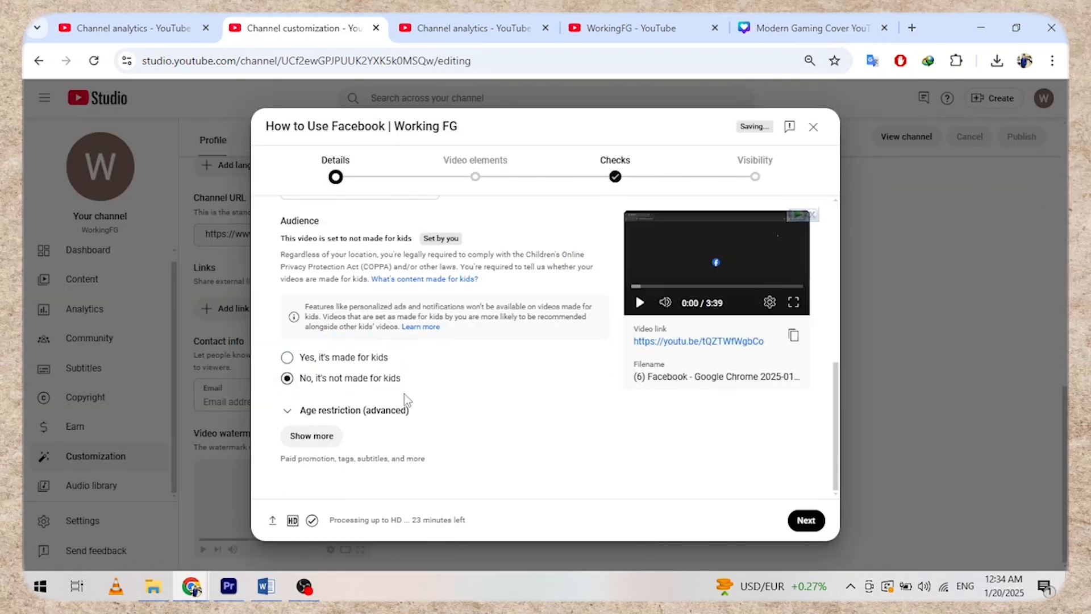
- Add the tags facebook, how to use facebook, fb account, fb login, make facebook account
click(300, 441)
scroll(333, 354, down, 9)
scroll(339, 356, up, 1)
click(338, 420)
text(facebook)
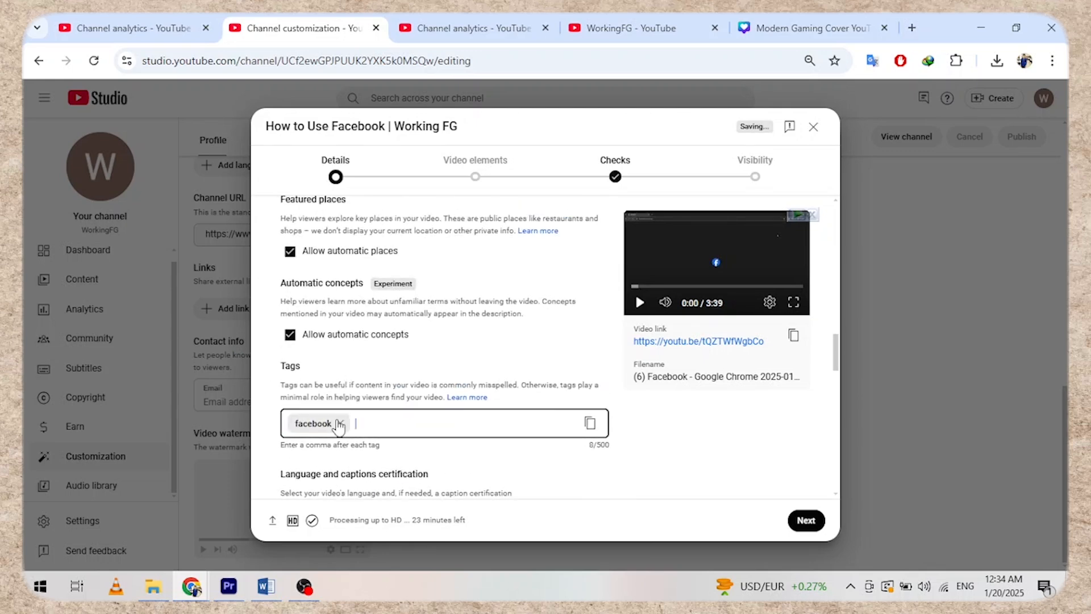
text(, how to use facebook,fb accoun)
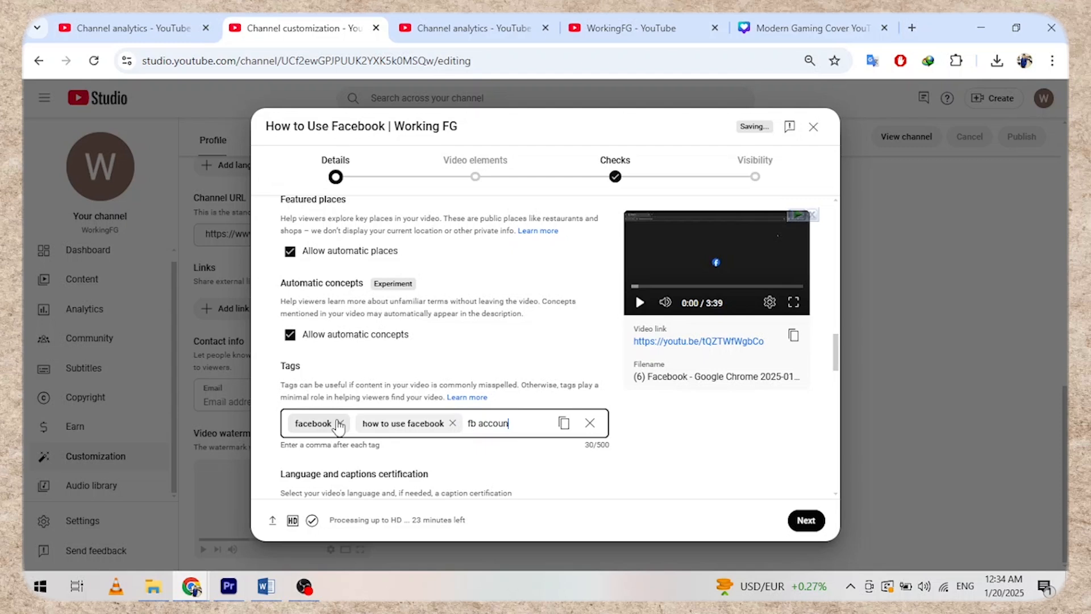
text(t, fb login,how to d)
key(BackSpace)
text(make facebo)
key(BackSpace)
key(BackSpace)
key(BackSpace)
key(BackSpace)
key(BackSpace)
key(BackSpace)
key(BackSpace)
key(BackSpace)
key(BackSpace)
key(BackSpace)
key(BackSpace)
text(make facebook account,)
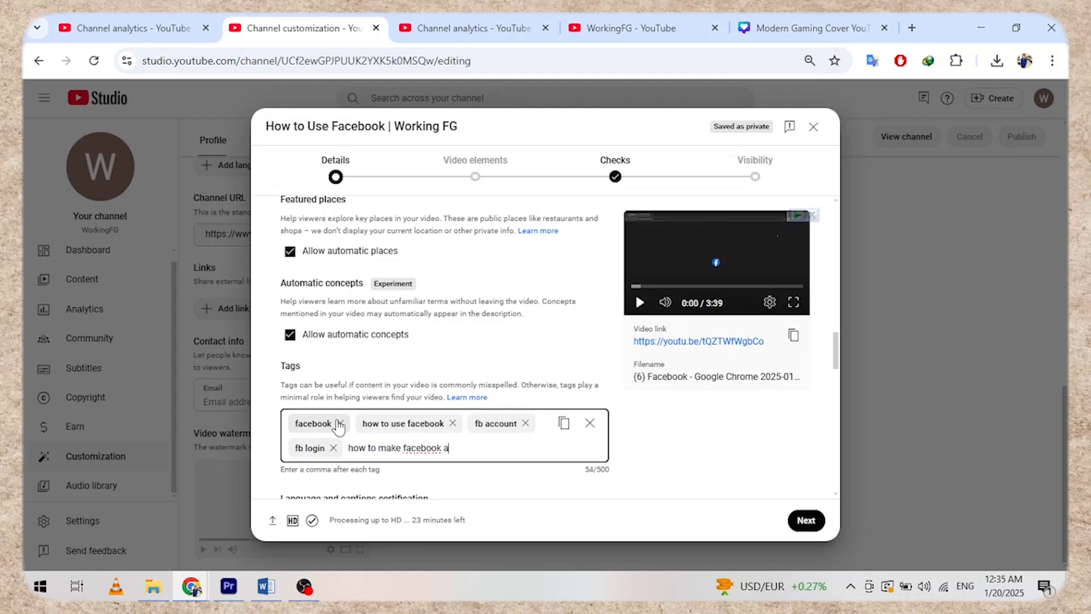
- Set the video category to Education and keep comments on
scroll(339, 426, down, 5)
click(343, 347)
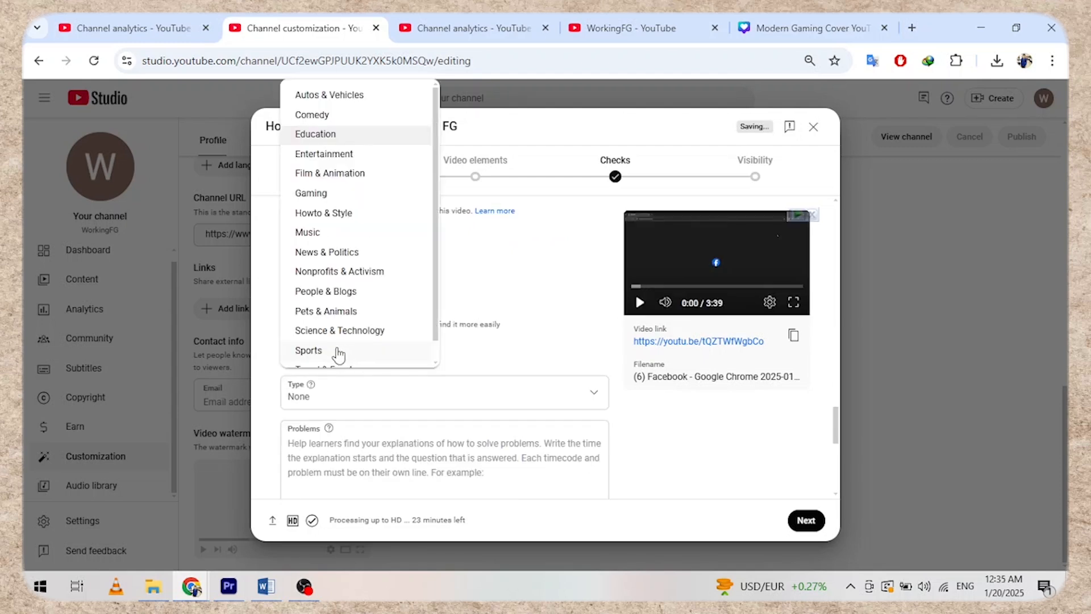
click(325, 136)
scroll(434, 341, down, 6)
click(314, 381)
click(312, 372)
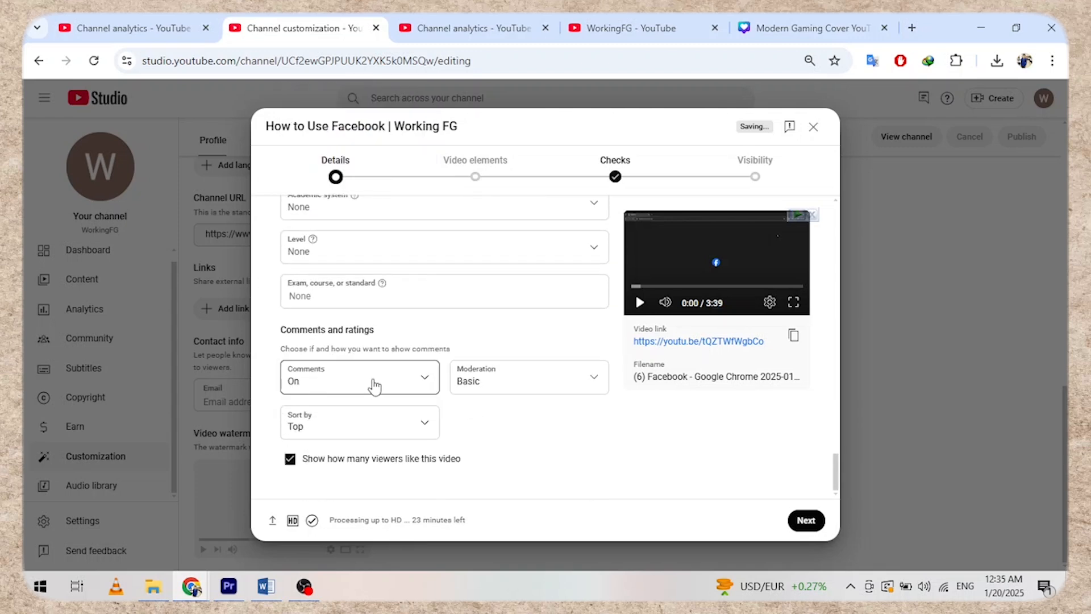
- Add an end screen from the '1 video, 1 subscribe' template and save it
click(806, 520)
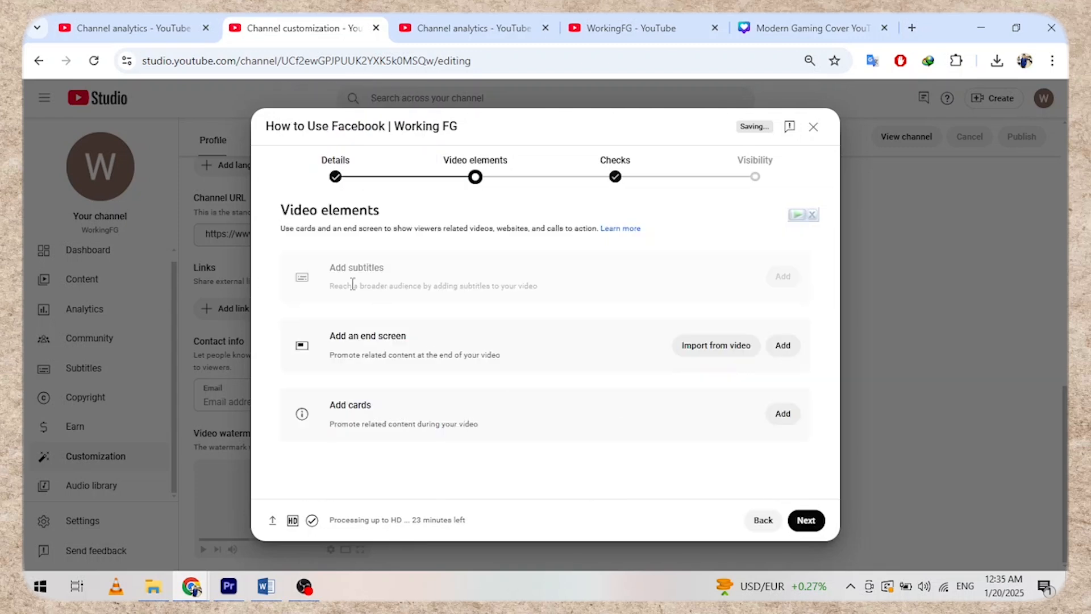
click(706, 351)
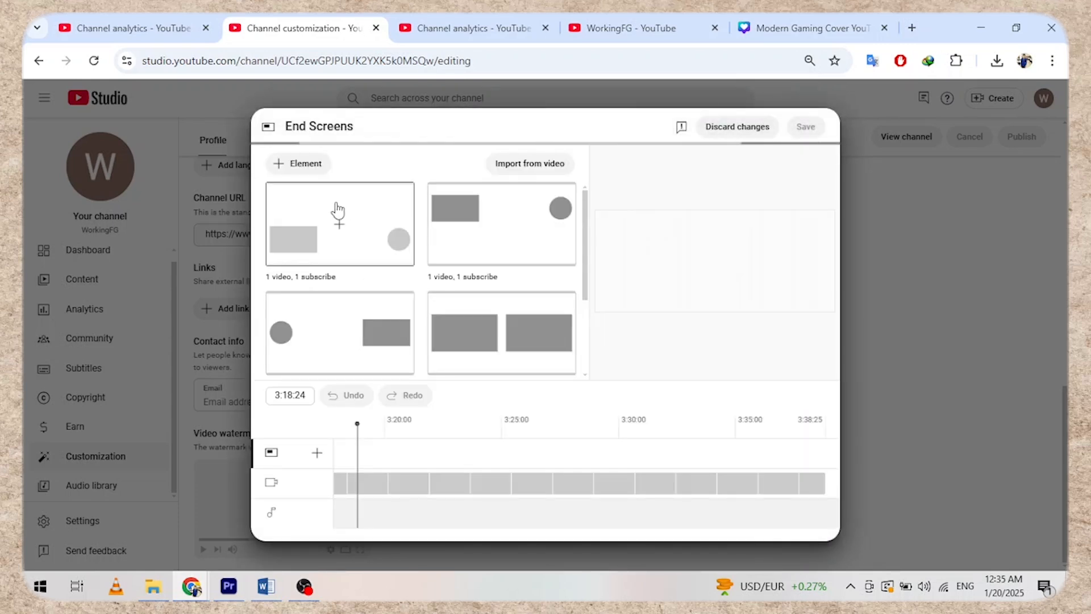
click(336, 214)
click(628, 290)
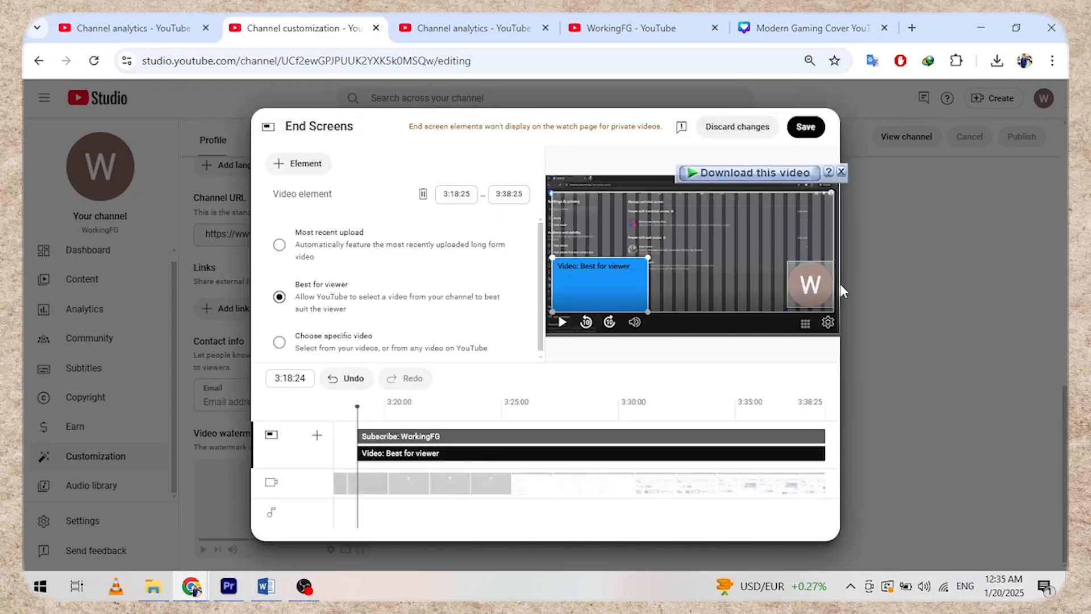
click(810, 284)
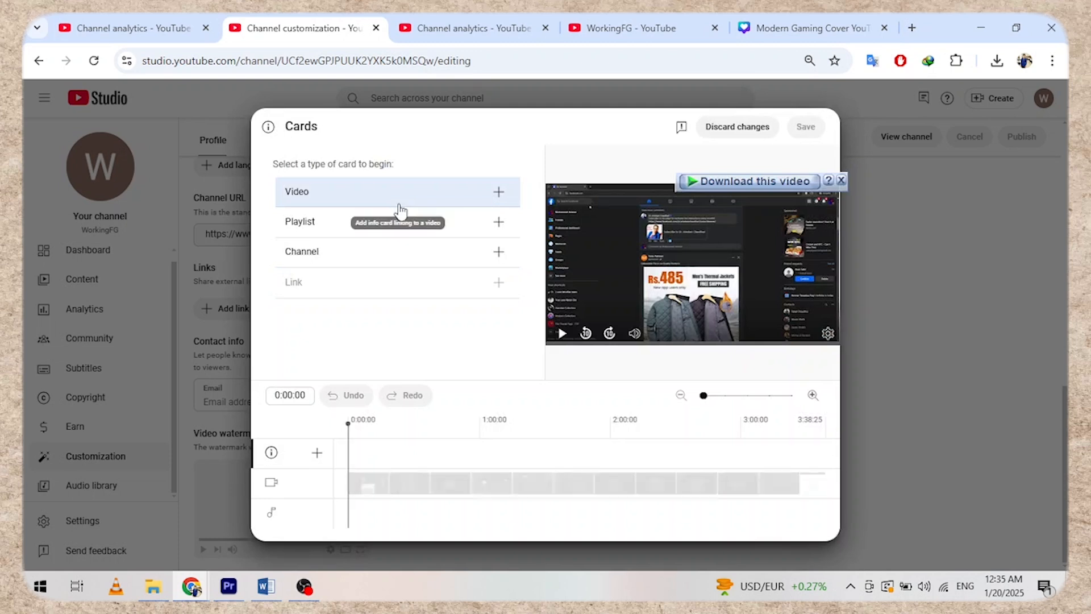
- Start a video card but discard the card changes, leaving no cards added
click(399, 212)
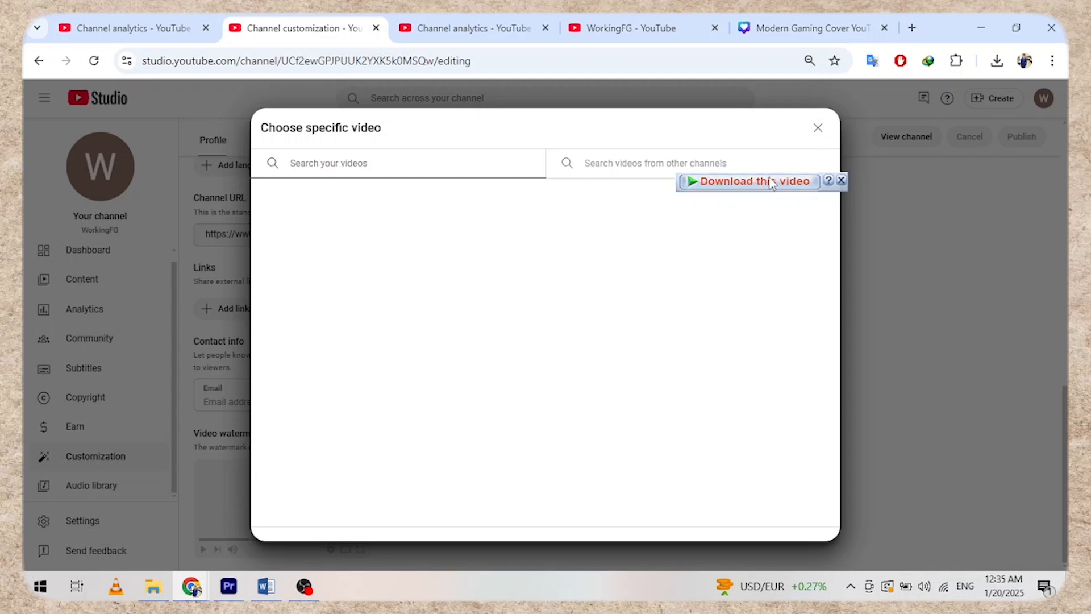
click(816, 129)
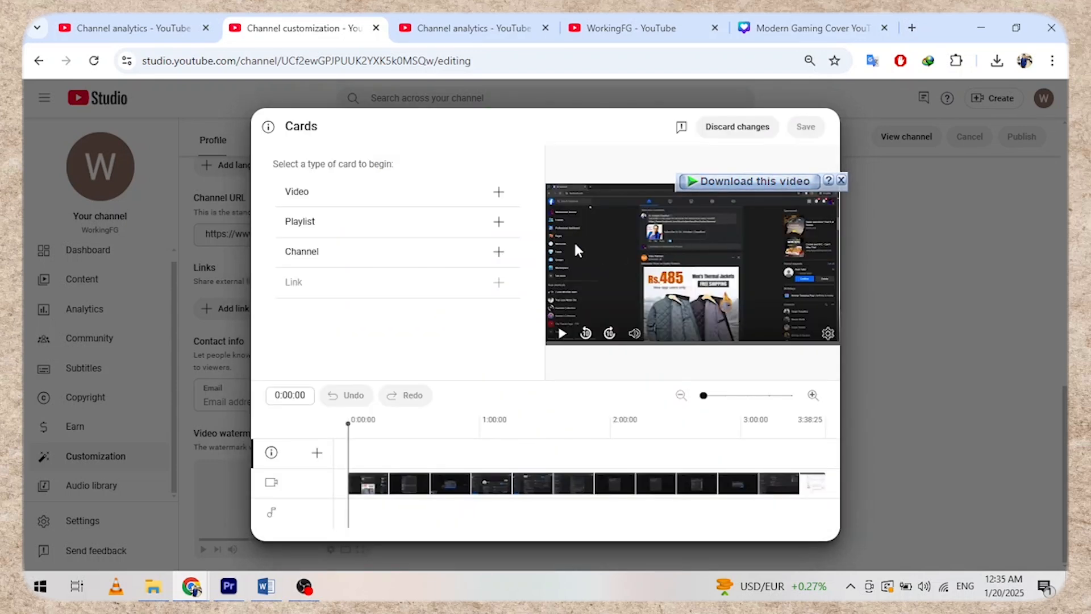
click(728, 130)
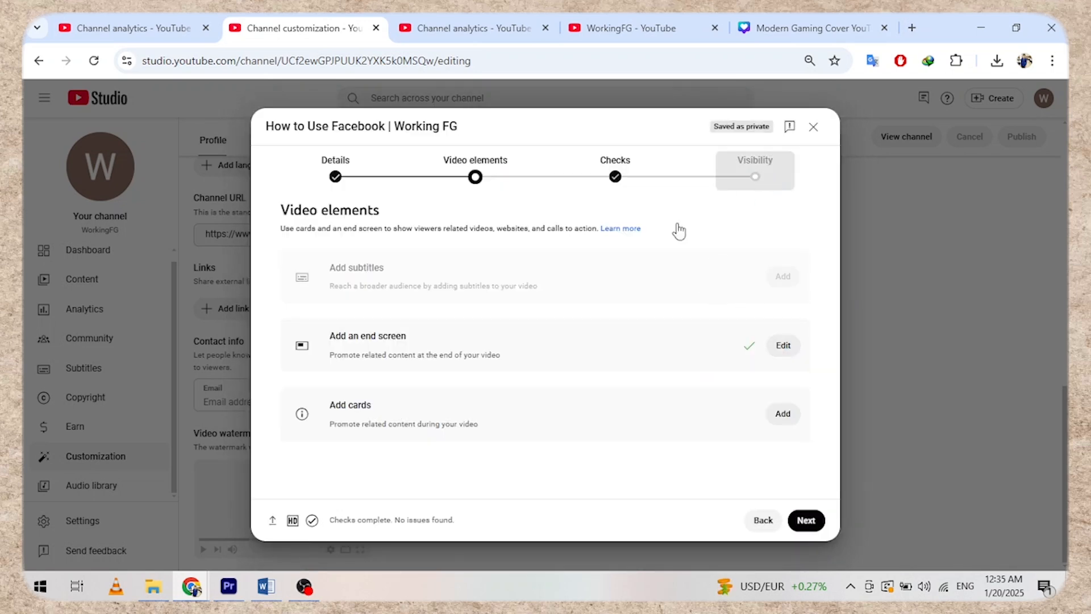
- Publish 'How to Use Facebook | Working FG' as Unlisted, dismiss the confirmation, and go to the channel content list
click(743, 187)
click(338, 308)
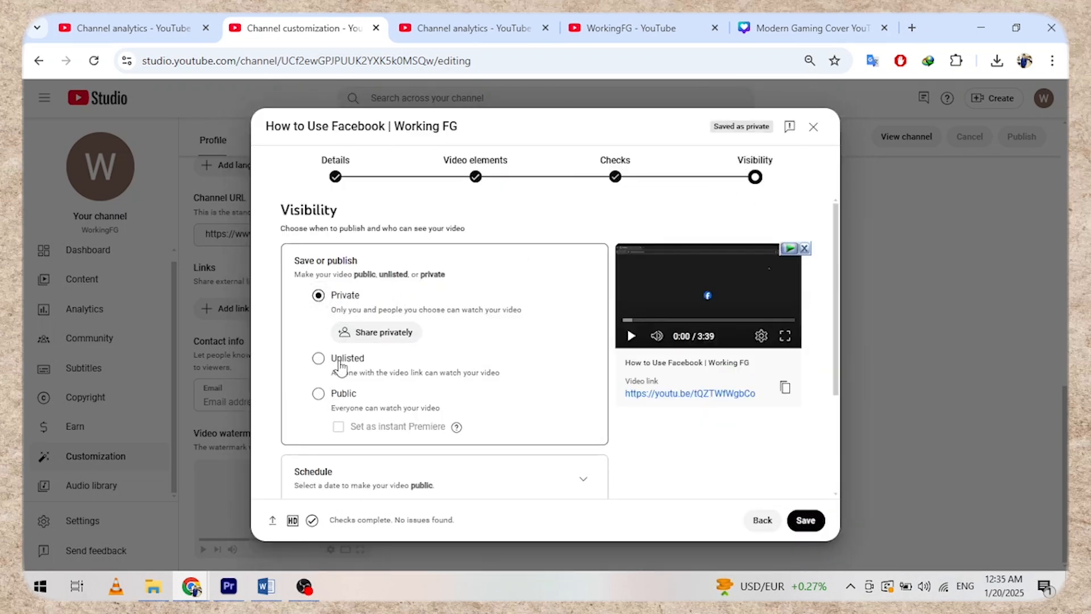
click(340, 359)
click(348, 378)
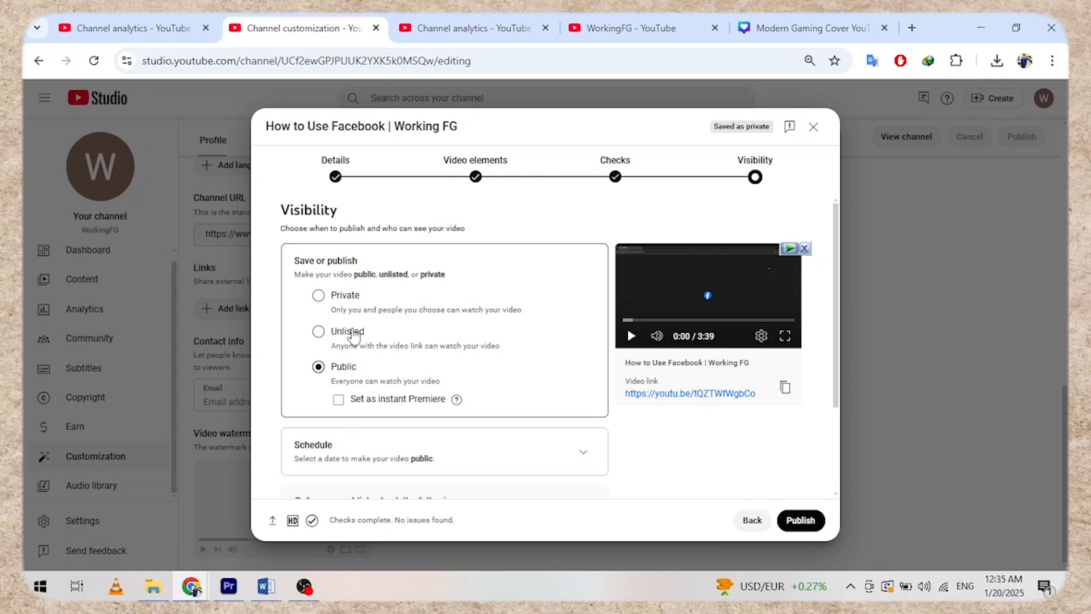
click(352, 334)
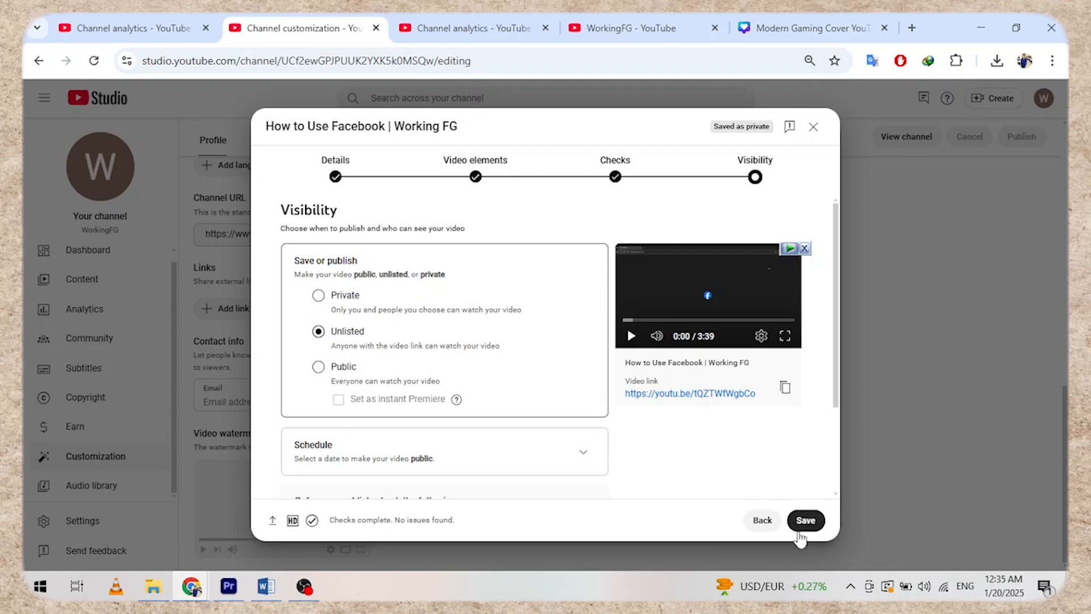
click(804, 520)
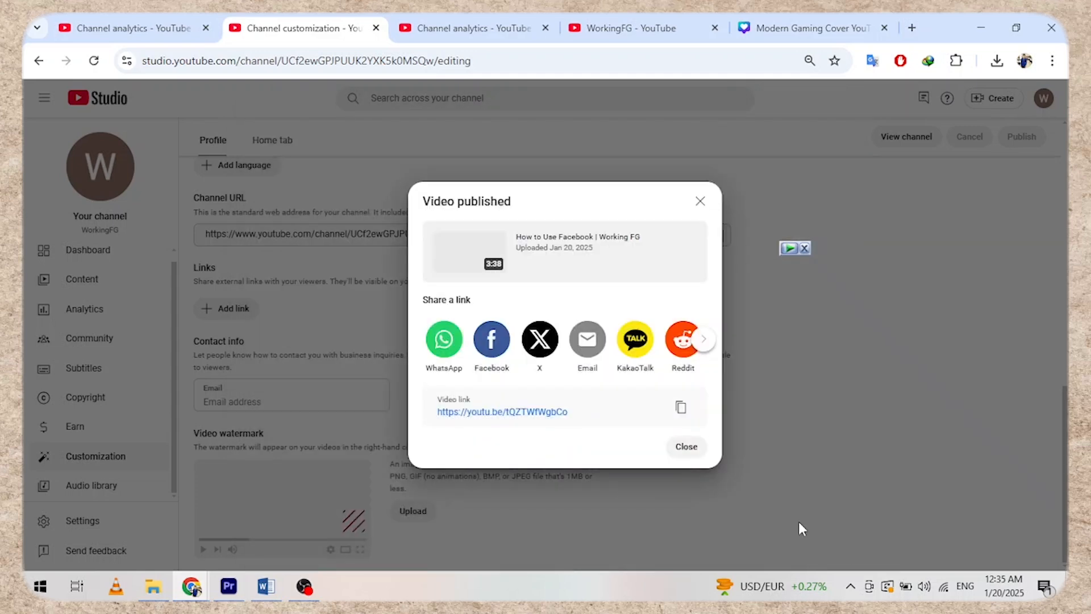
click(693, 449)
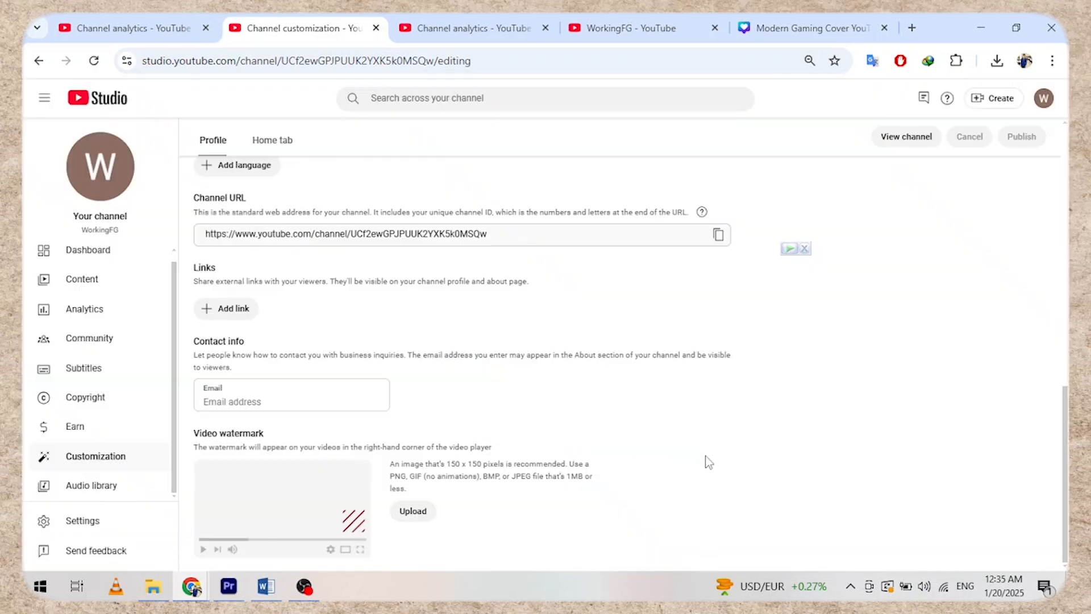
click(118, 295)
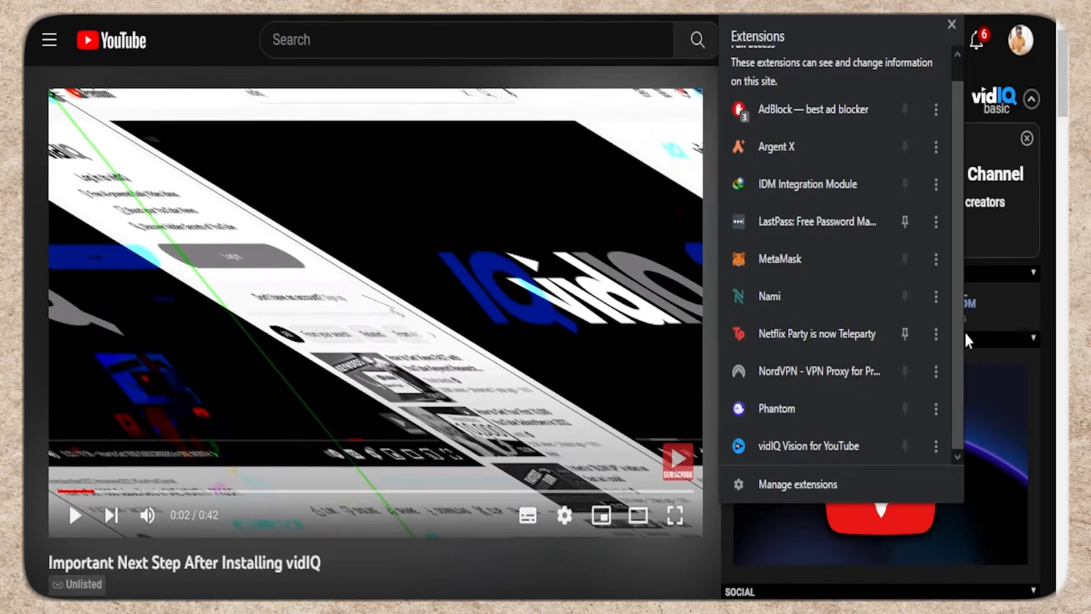
- Go to the vidIQ Competitors page through the vidIQ Vision extension's Competition shortcut
click(786, 453)
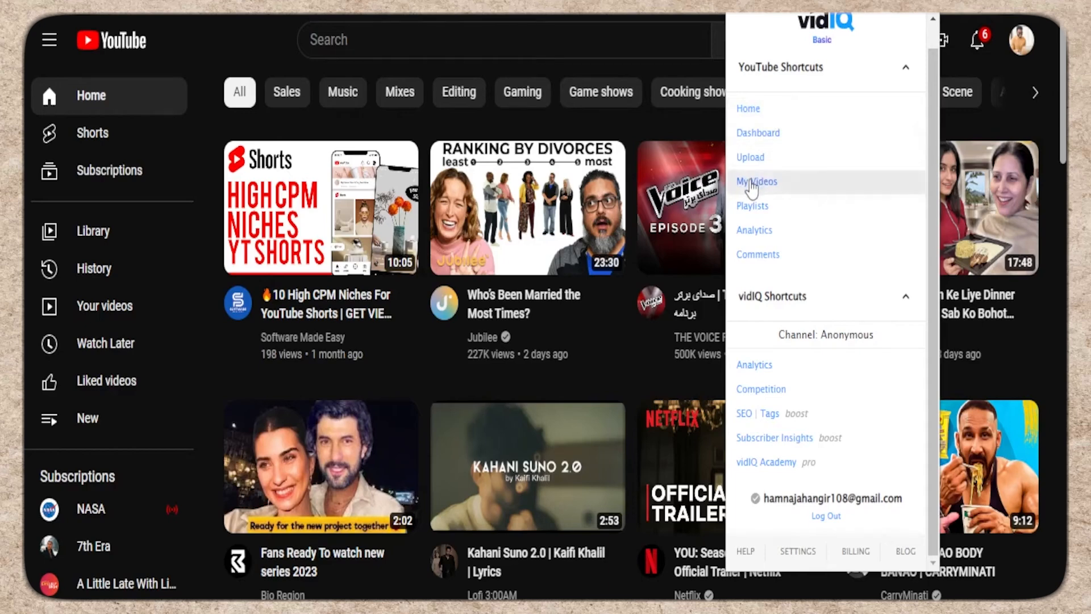
scroll(936, 77, up, 1)
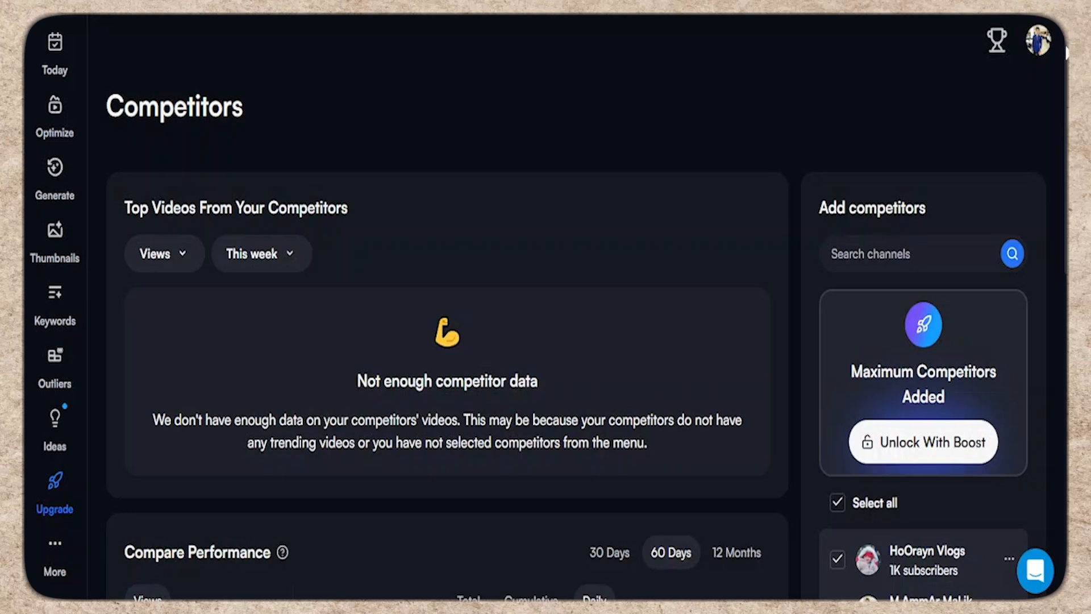
- Scroll down the Competitors page to review the competitor Channel Stats
drag(1066, 41, 1066, 114)
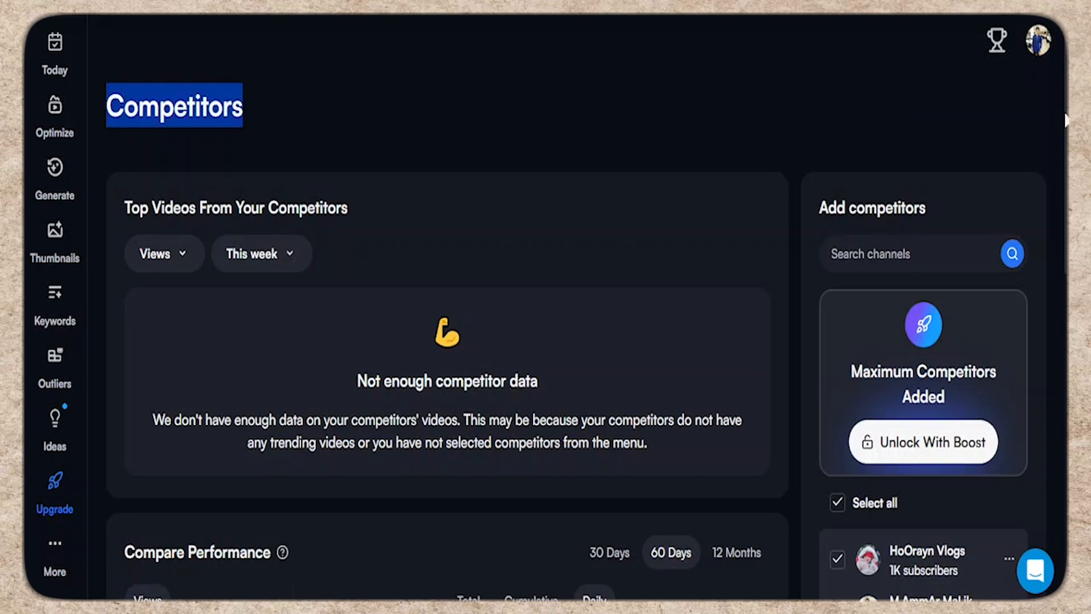
click(982, 125)
scroll(982, 127, down, 8)
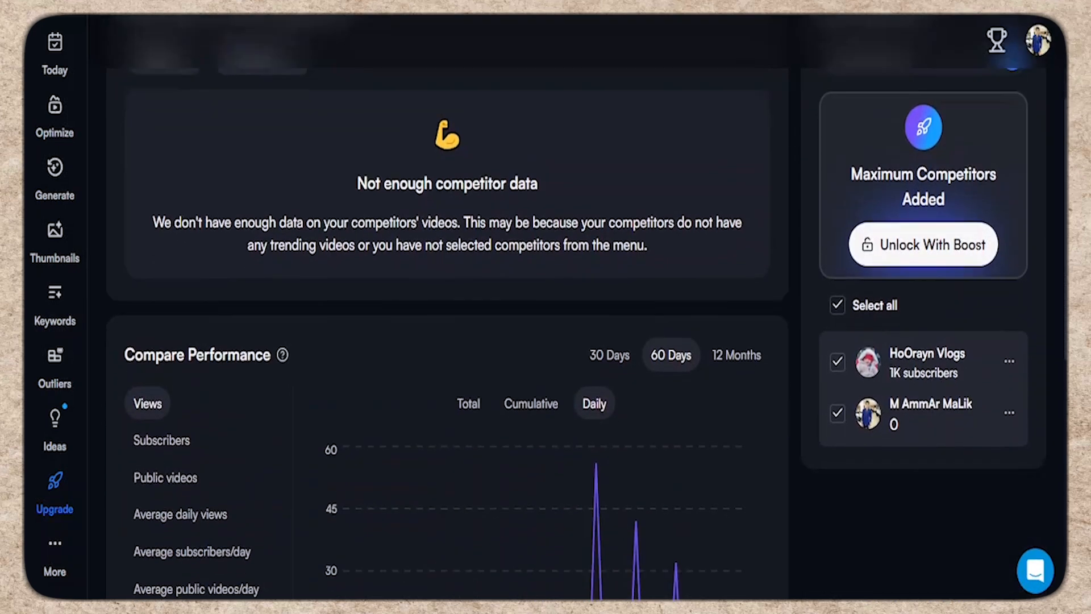
scroll(982, 126, down, 5)
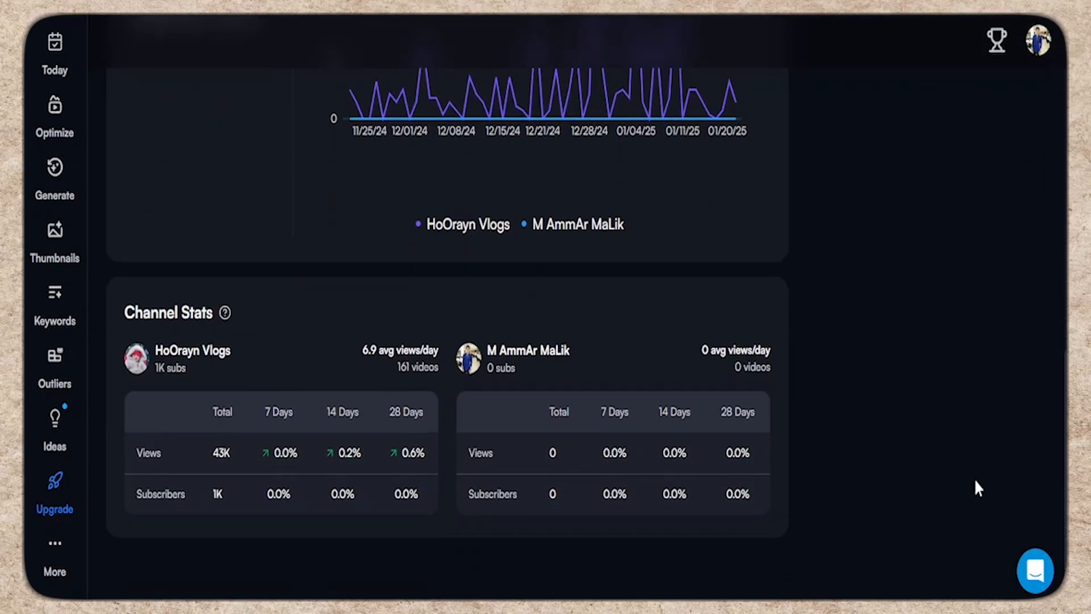
- Go to vidIQ Keywords and browse this month's rising keywords like honey scam
click(50, 301)
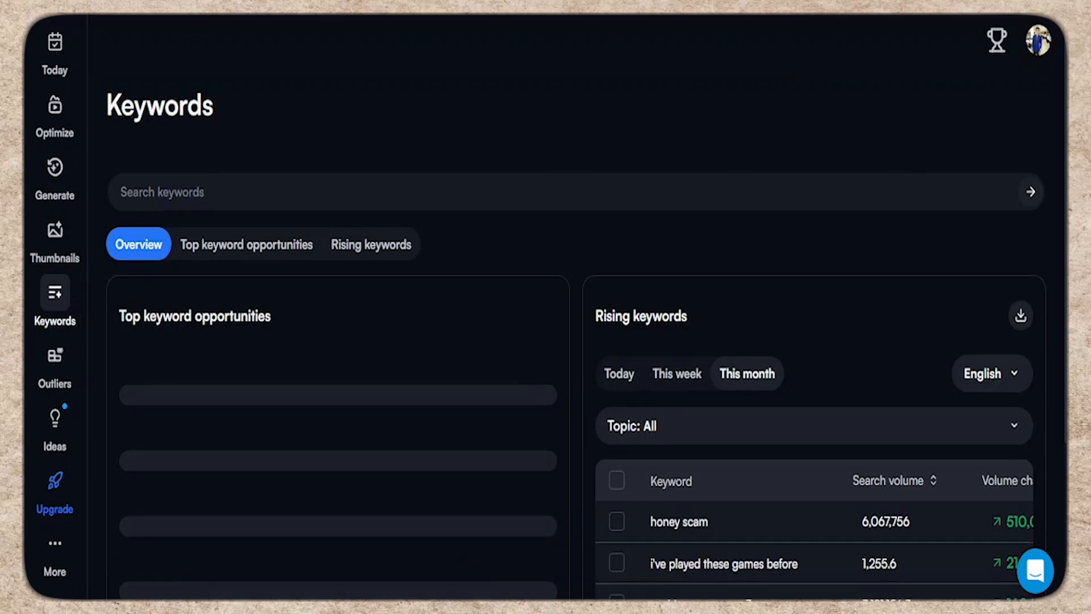
scroll(574, 341, down, 4)
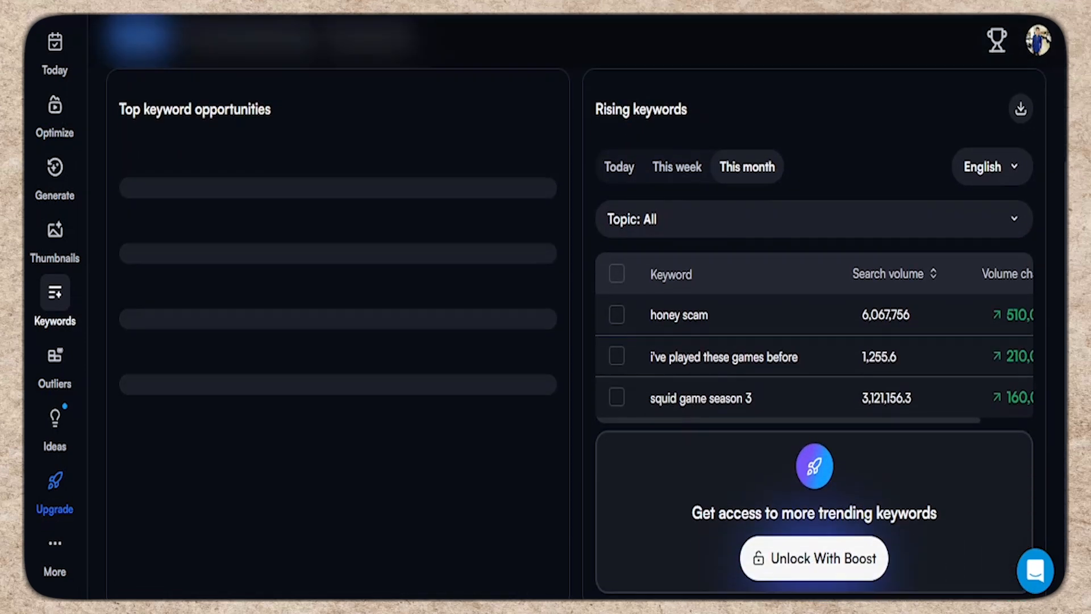
scroll(574, 341, down, 1)
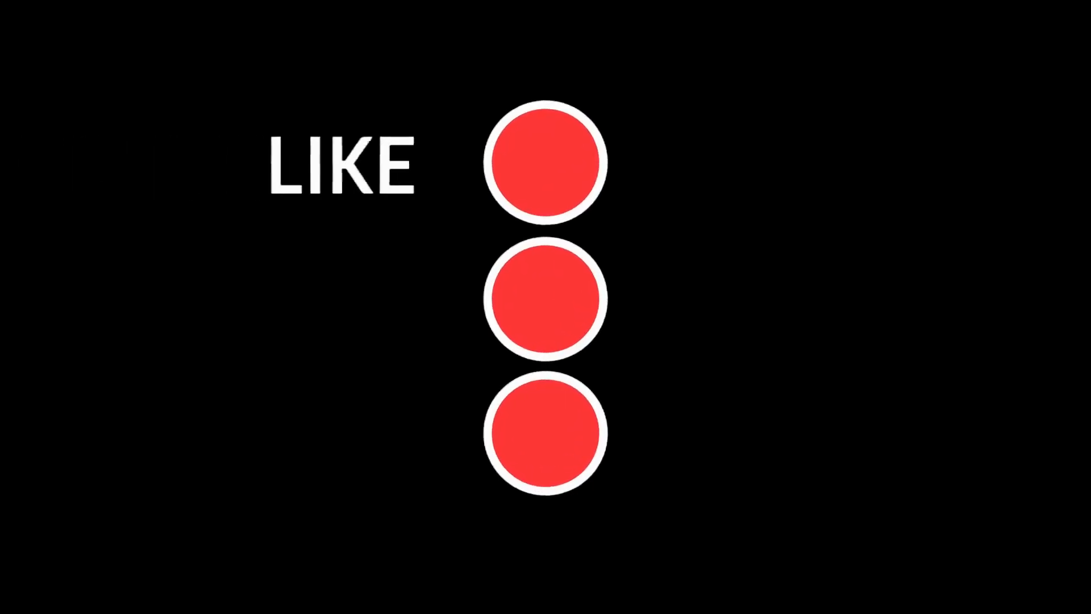